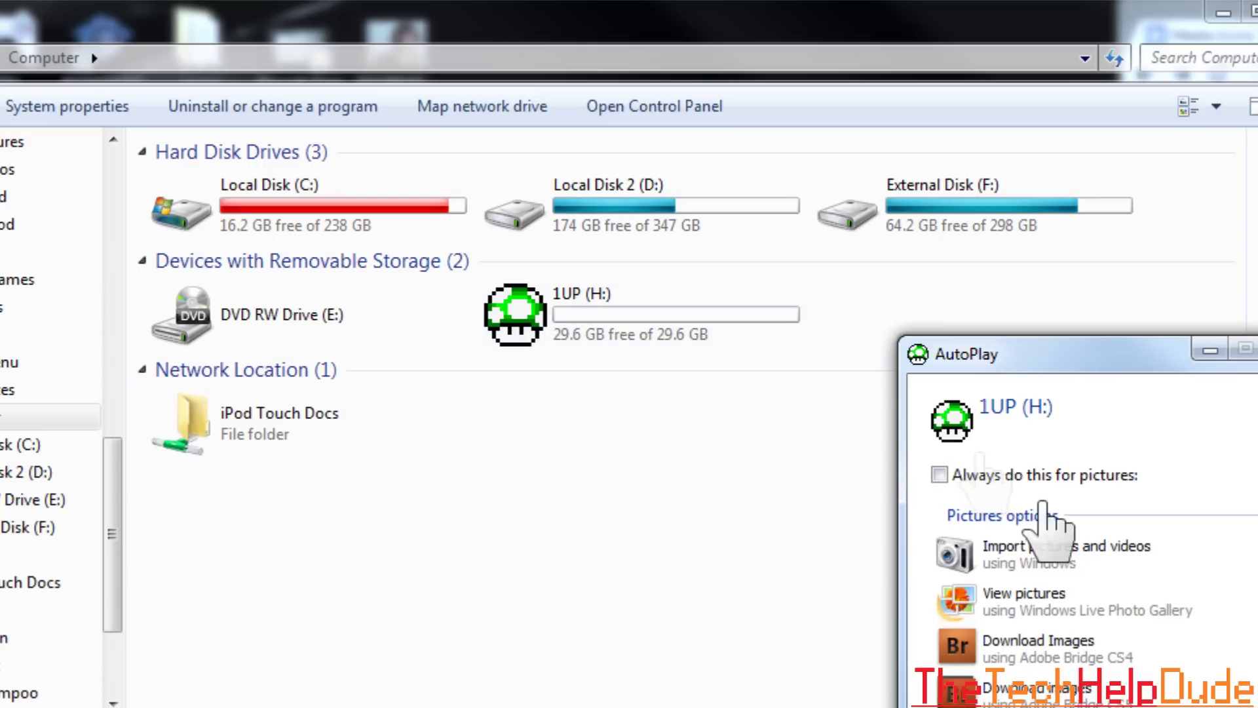
# - View autorun.ico and autorun.inf on the 1UP (H:) drive, then return to Computer
pyautogui.click(1042, 700)
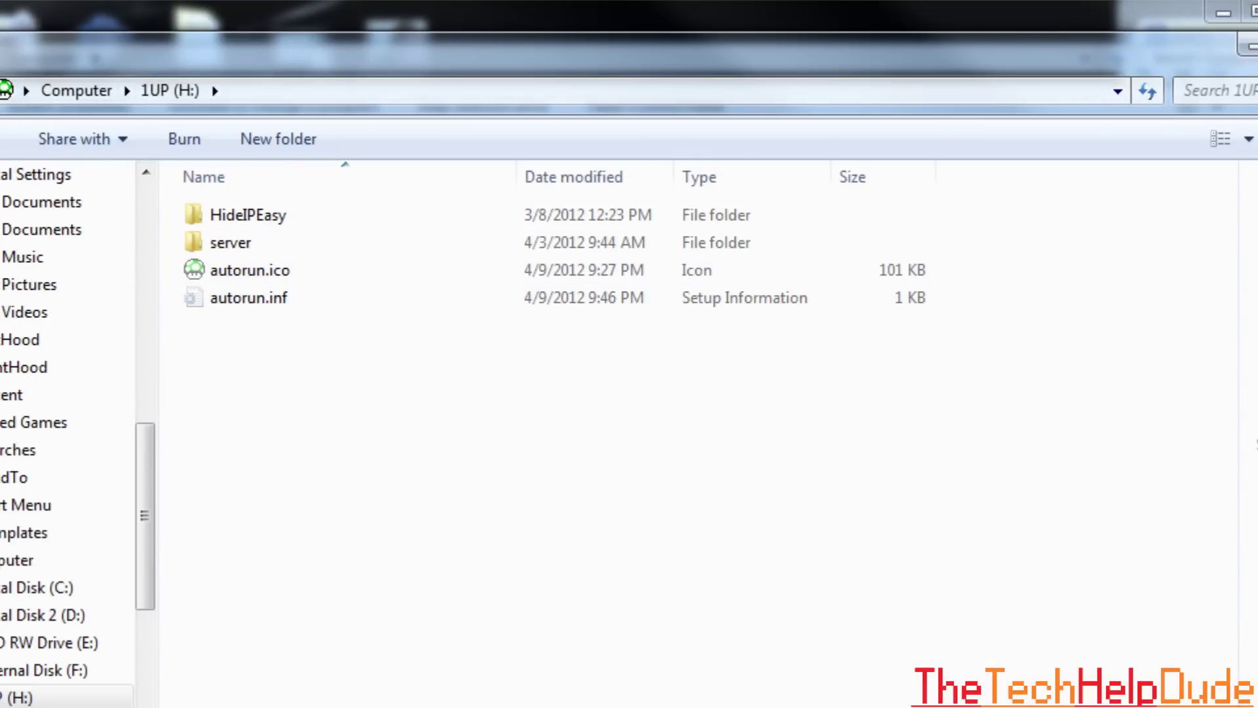
pyautogui.click(714, 335)
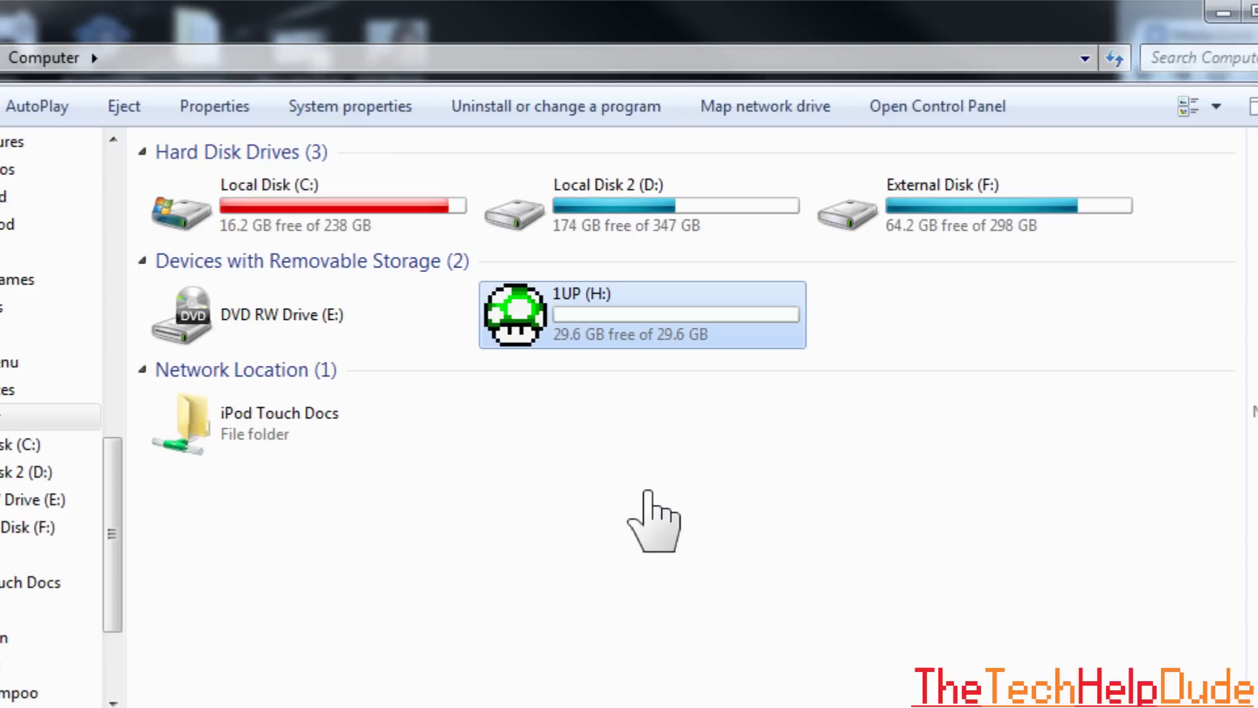
# - Dismiss the scan-and-fix and AutoPlay prompts, then open Removable Disk (G:)
pyautogui.click(842, 604)
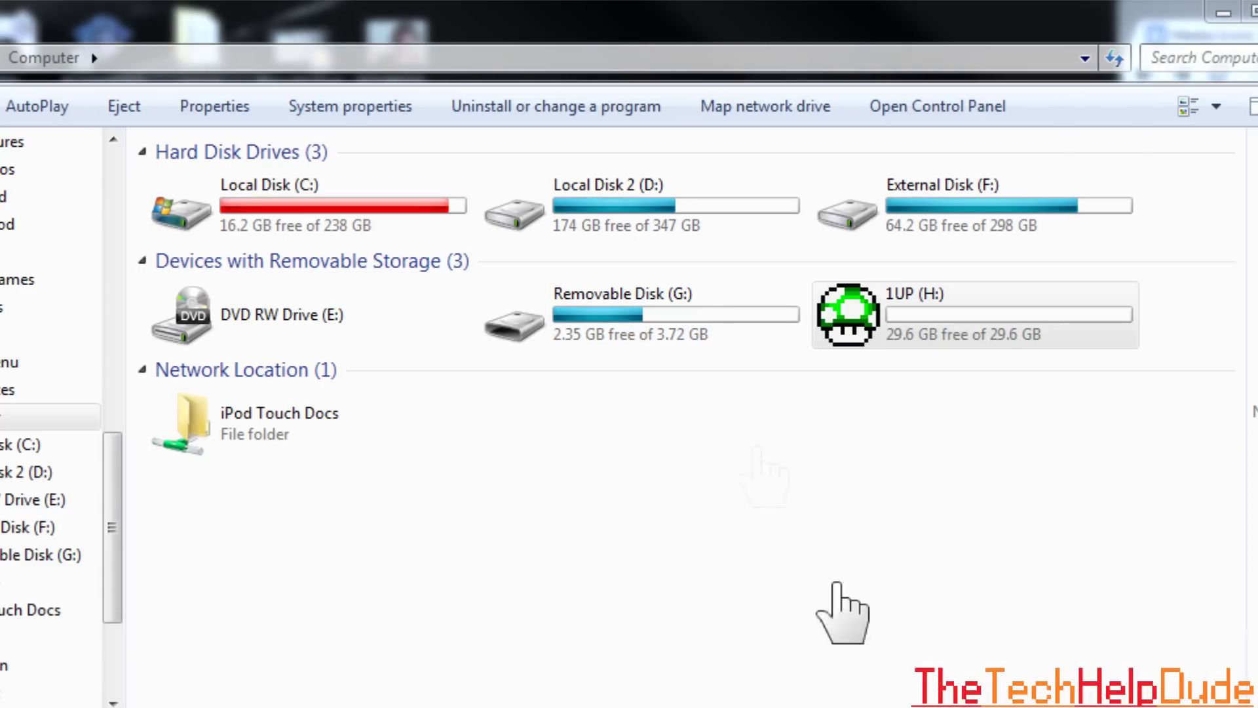
pyautogui.click(1255, 349)
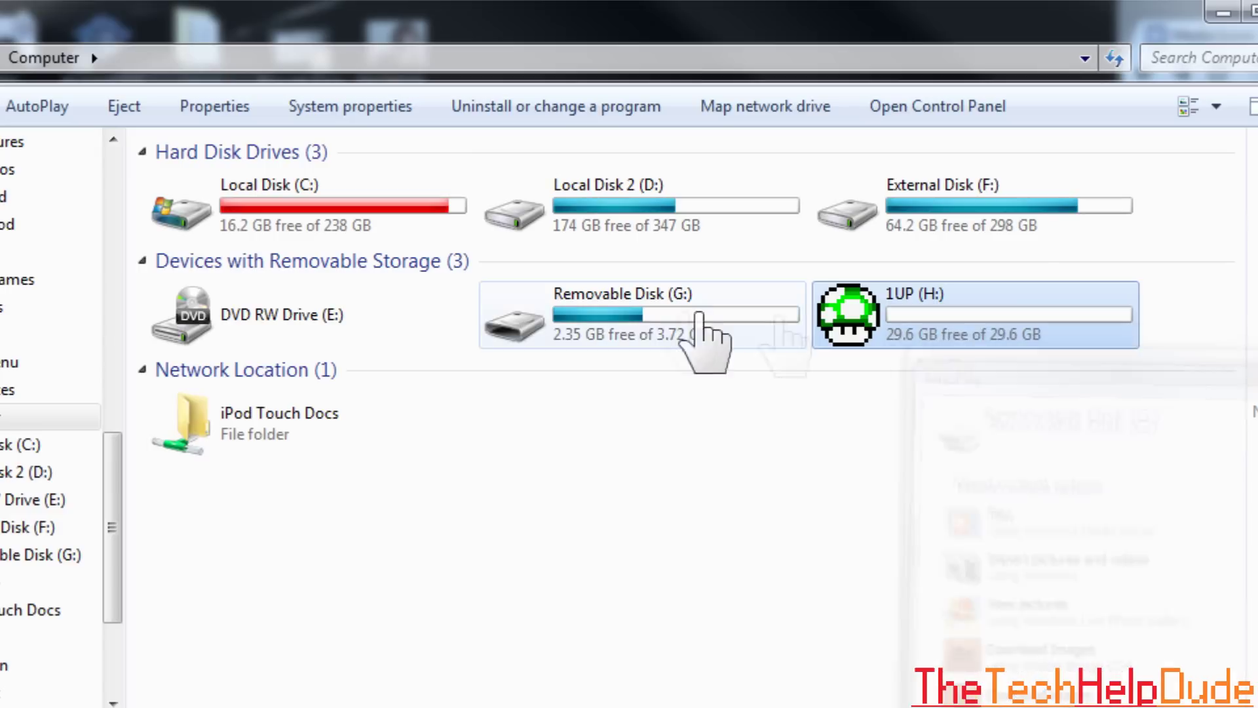
pyautogui.click(629, 349)
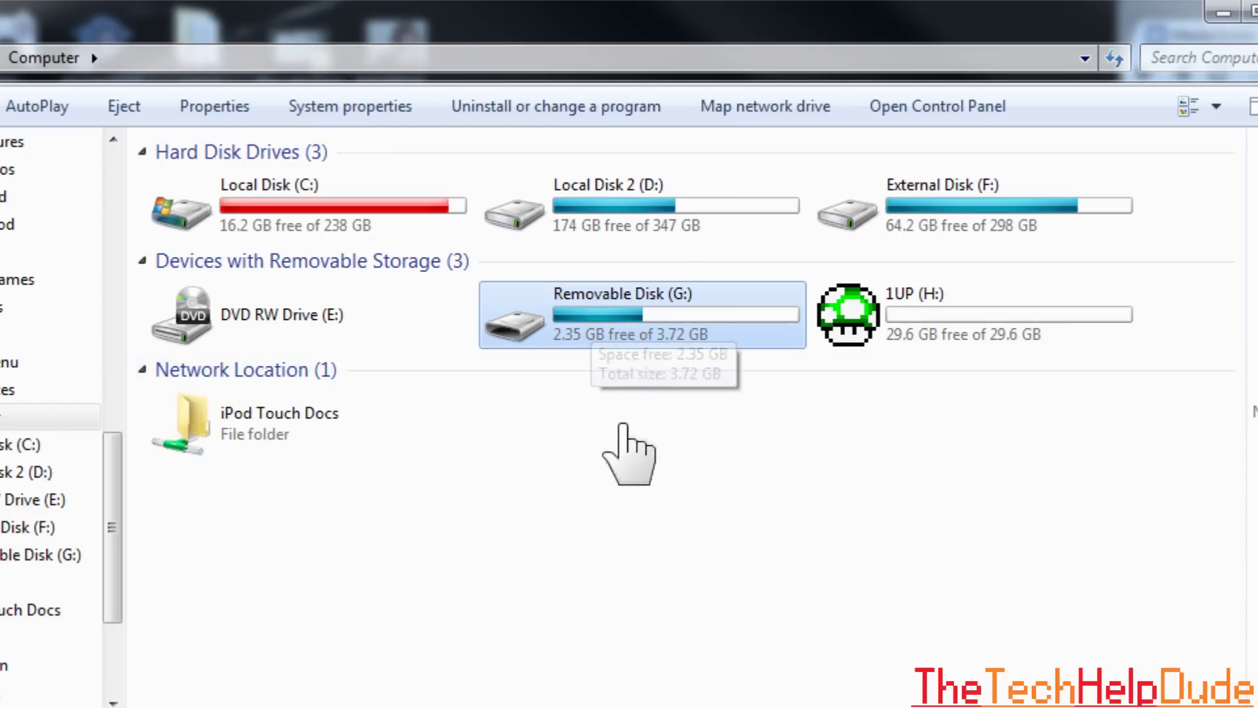
pyautogui.click(631, 443)
pyautogui.click(623, 327)
pyautogui.doubleClick(623, 320)
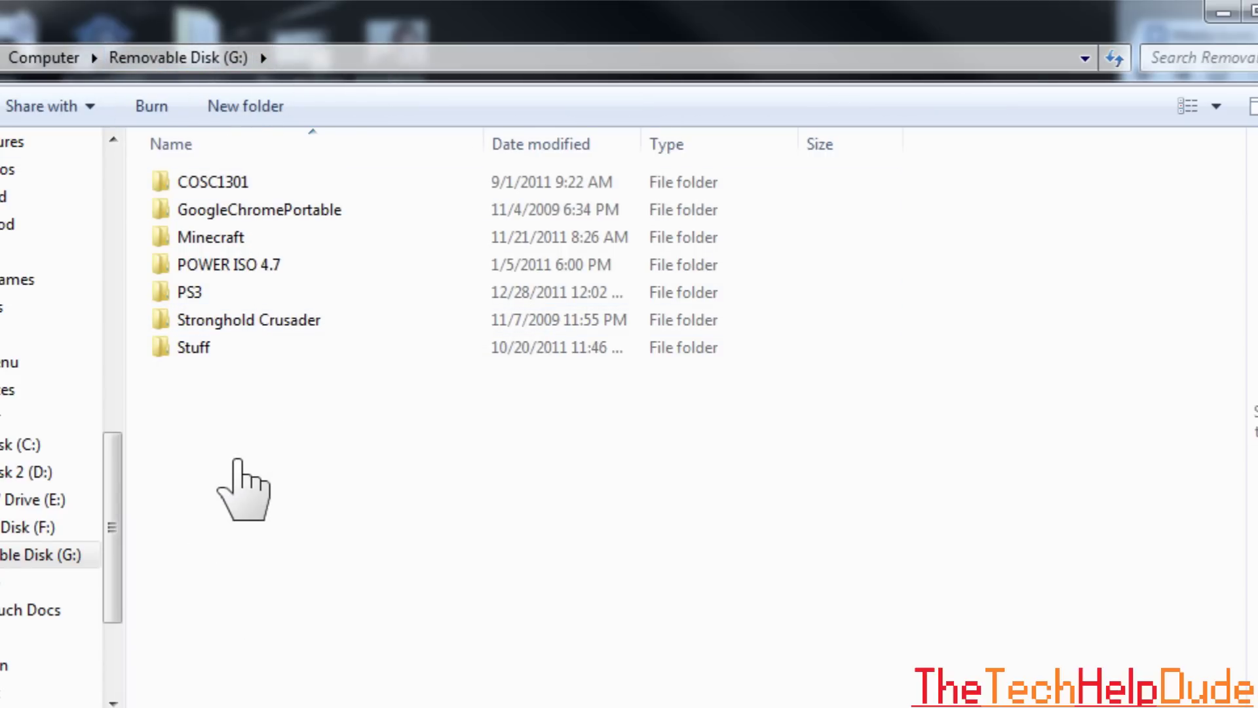
# - Add a new text document in G:'s root named autorun.inf, accepting the extension change
pyautogui.rightClick(209, 115)
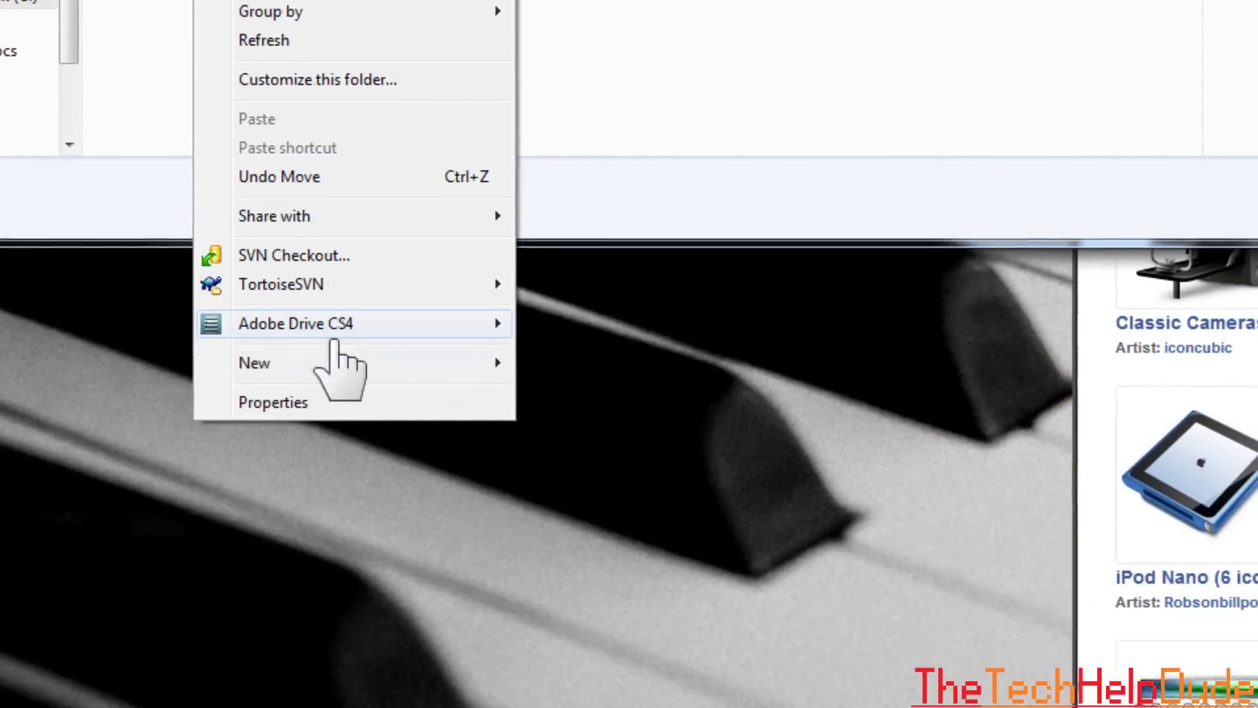
pyautogui.moveTo(249, 252)
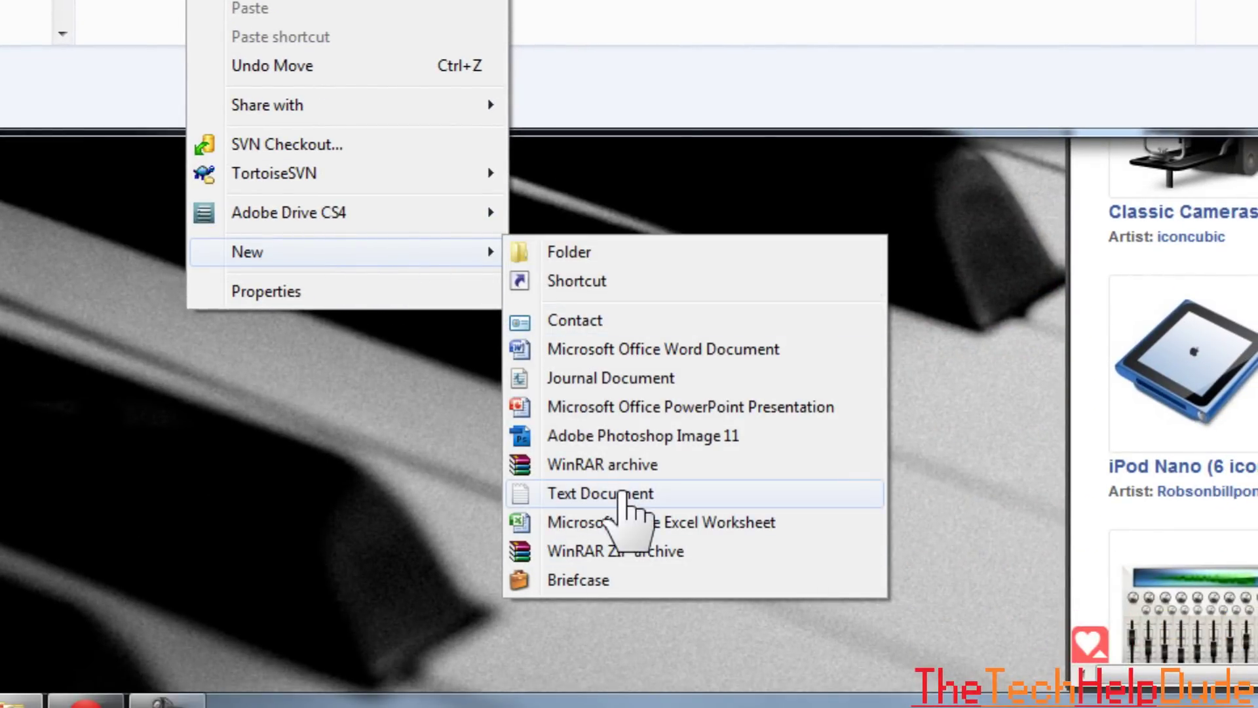
pyautogui.click(621, 494)
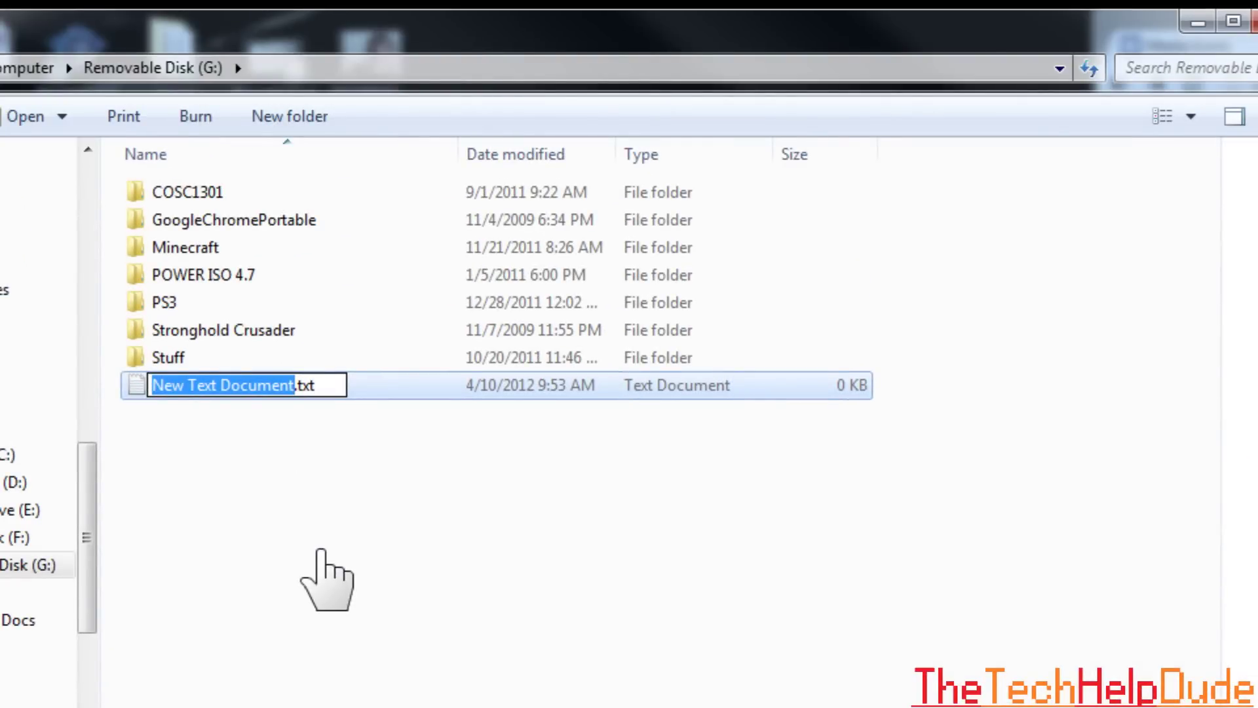
pyautogui.write('autorun.inf')
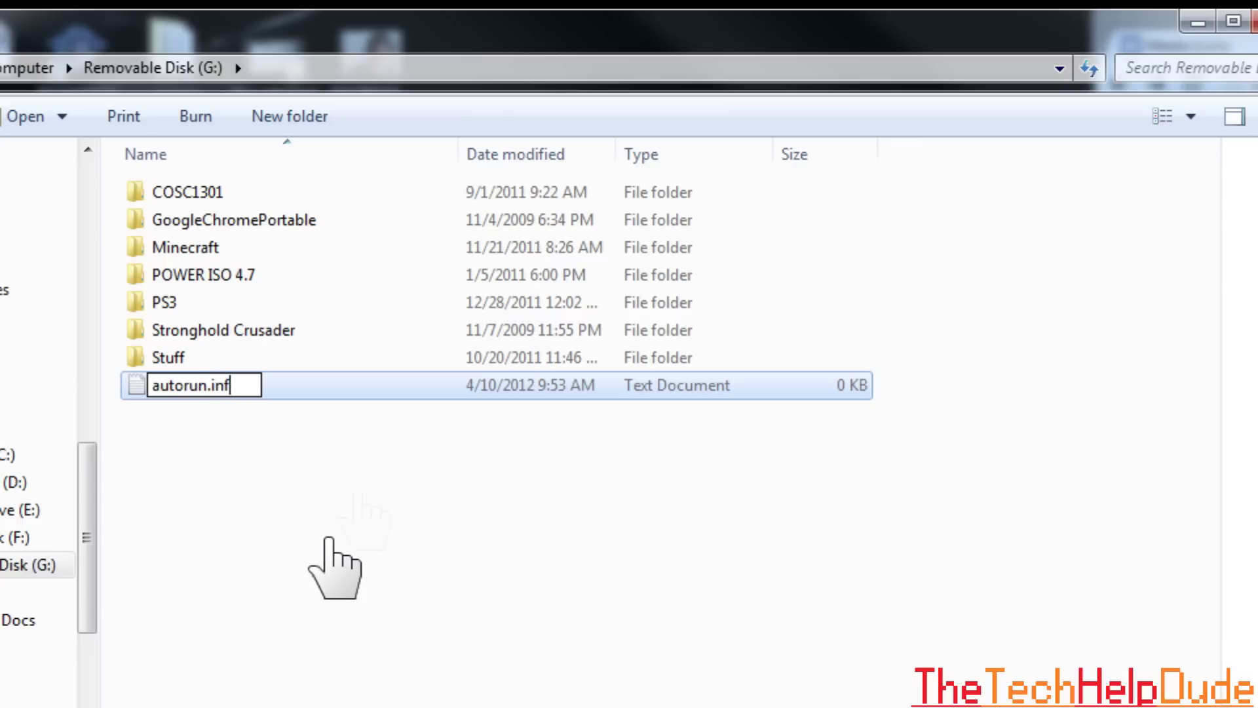
pyautogui.press('Return')
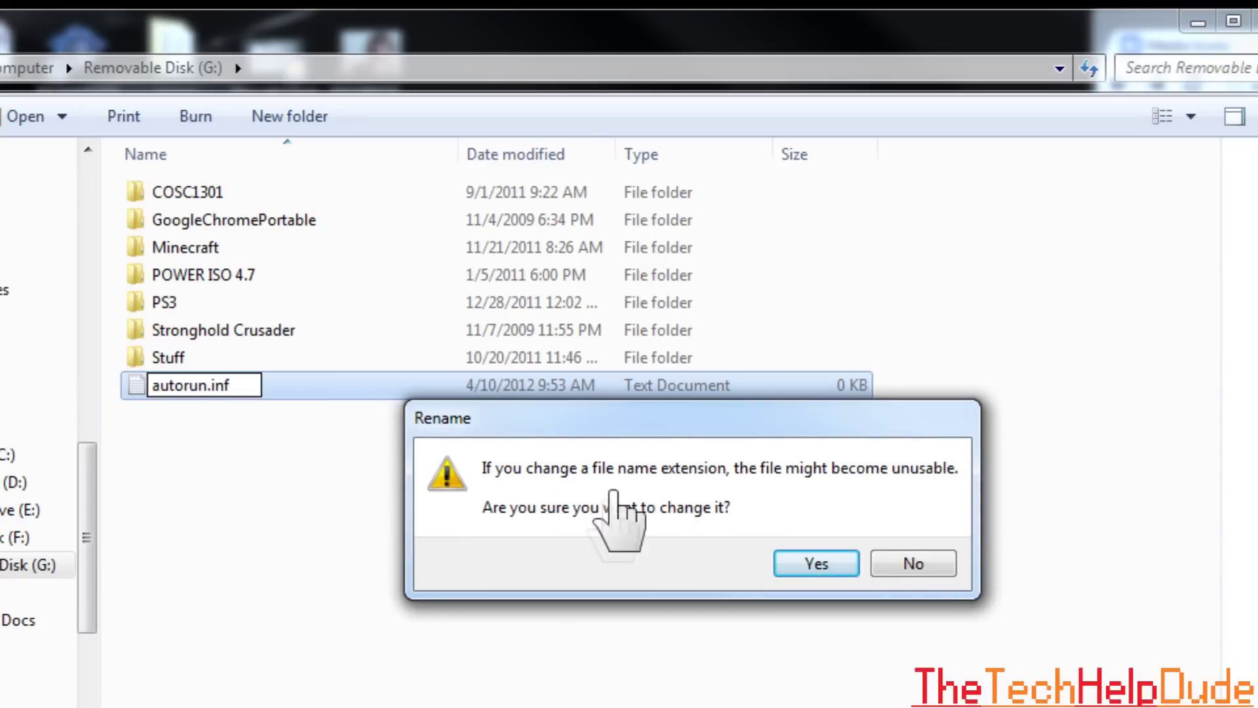
pyautogui.click(845, 566)
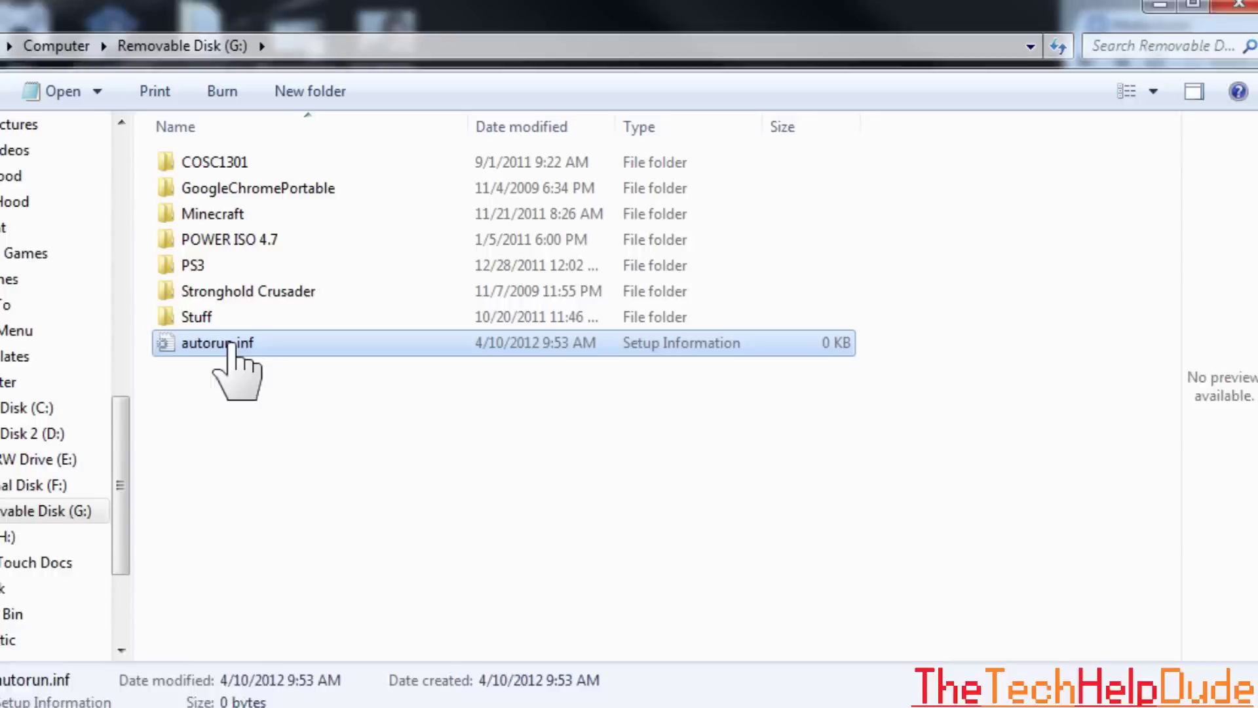
# - Enter [autorun] and icon=autorun.ico in autorun.inf, save it, and close Notepad
pyautogui.doubleClick(211, 393)
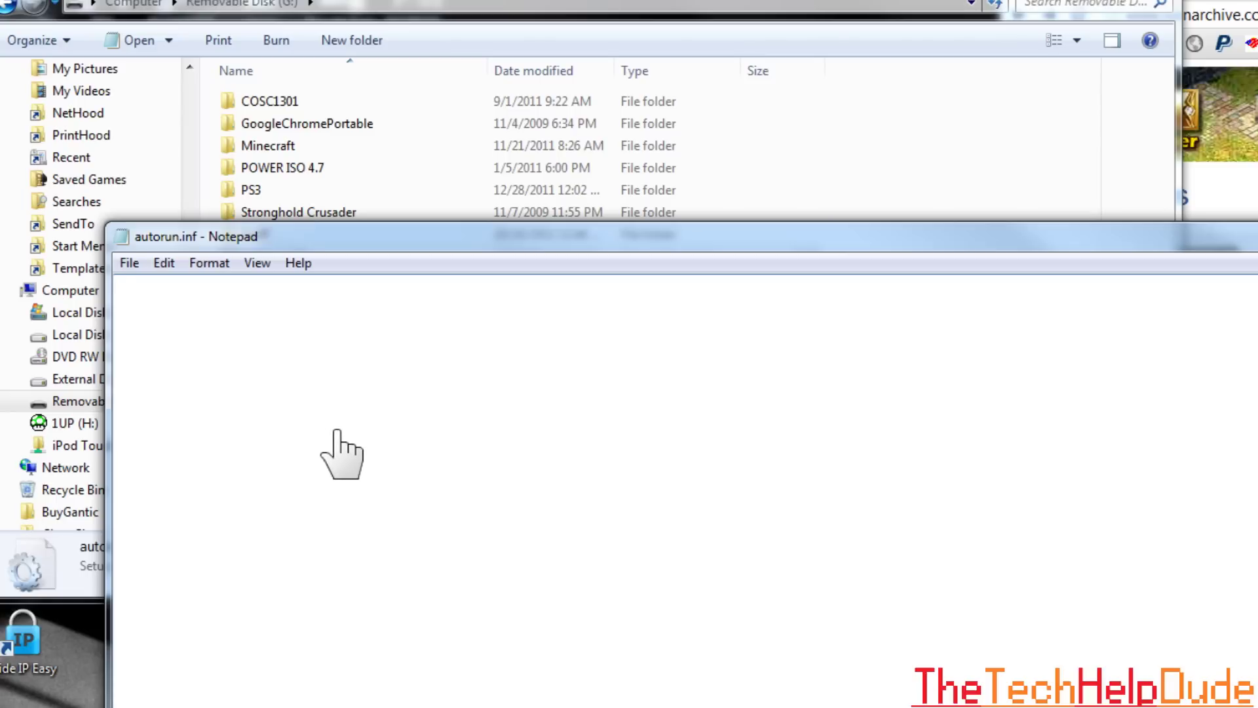
pyautogui.write('[autorun.ico')
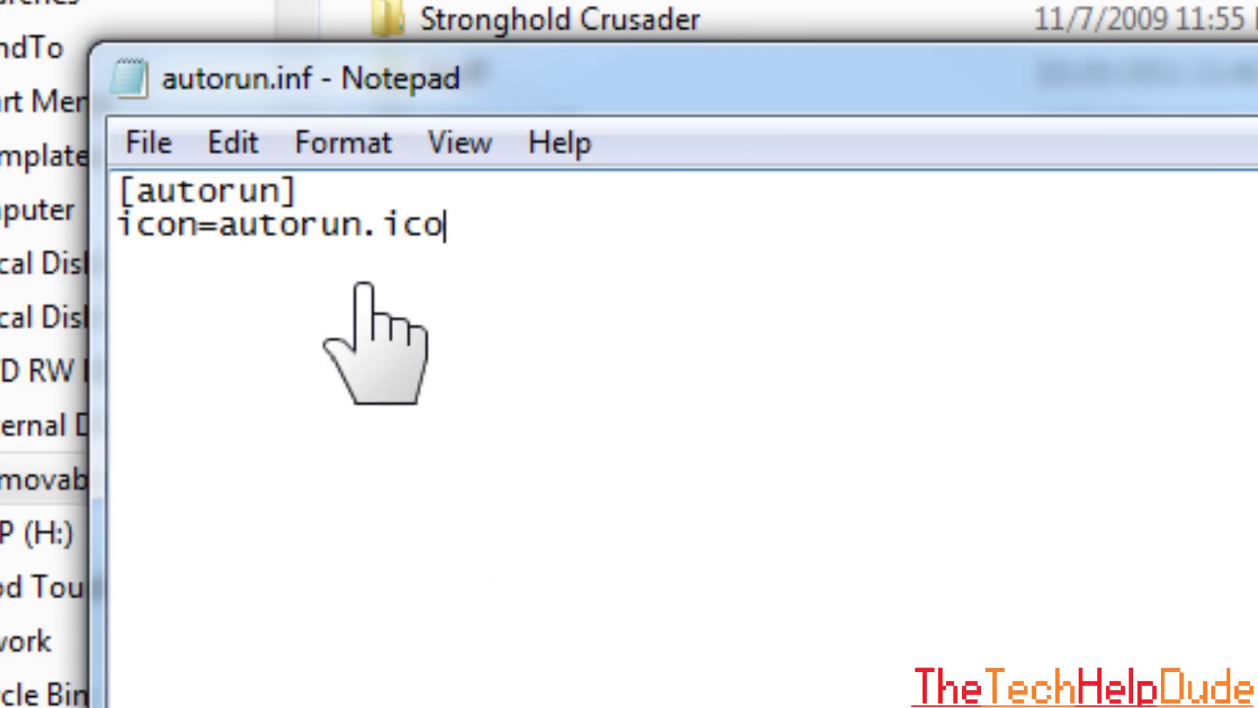
pyautogui.moveTo(362, 228); pyautogui.dragTo(246, 236)
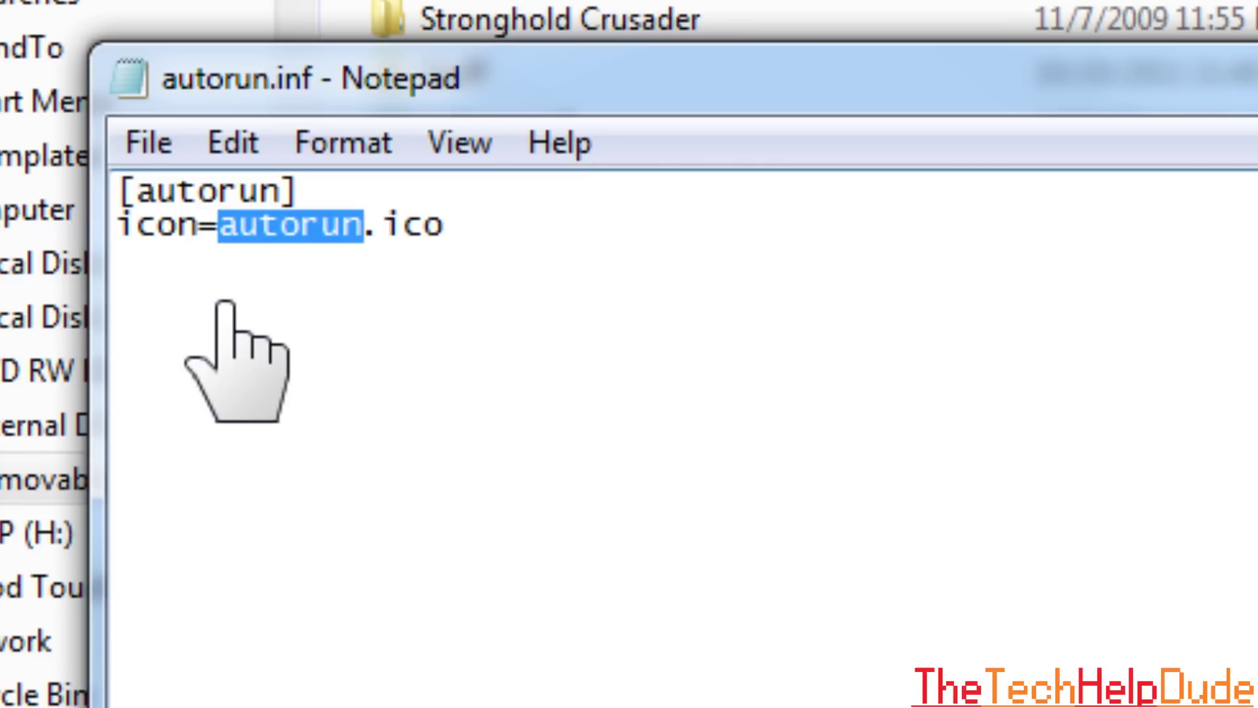
pyautogui.click(193, 244)
pyautogui.click(112, 143)
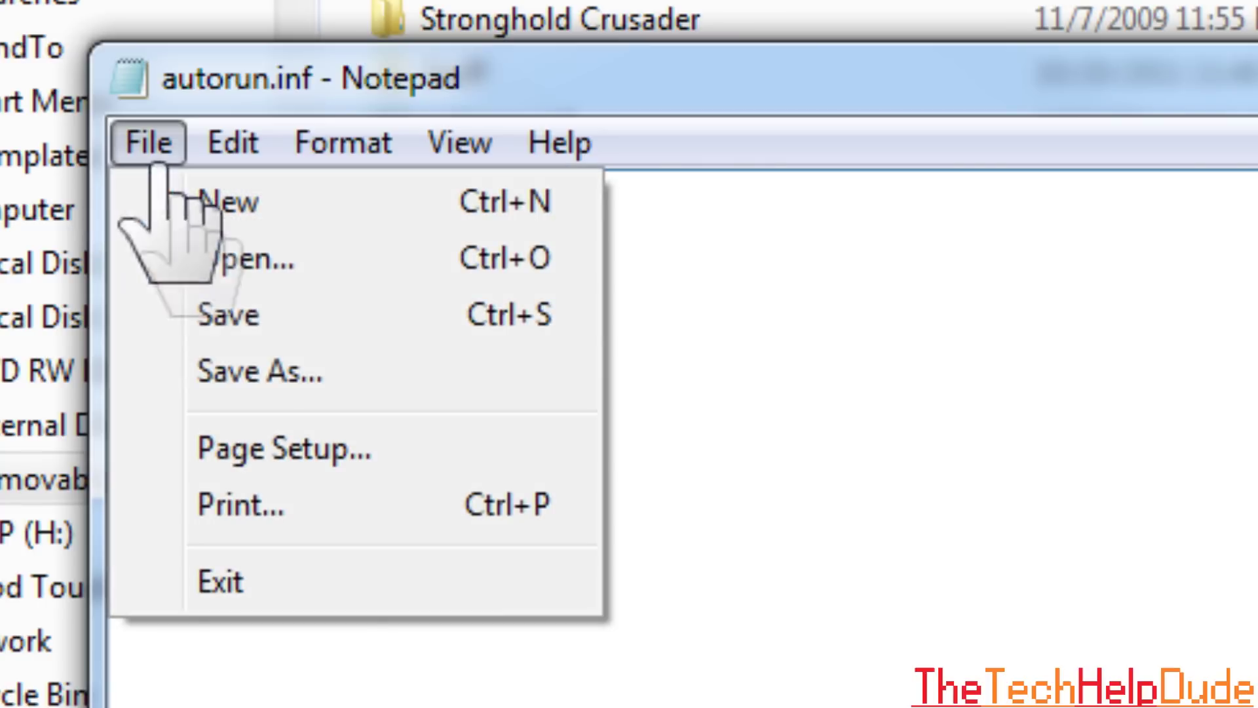
pyautogui.click(246, 314)
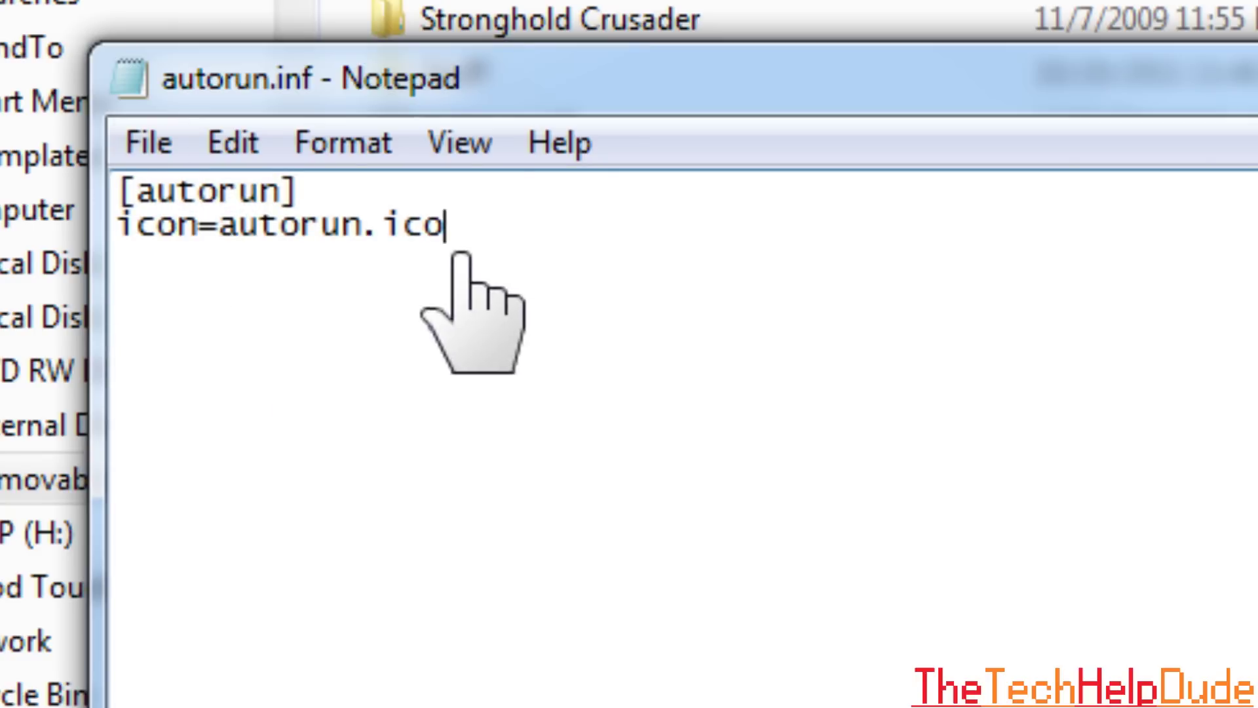
pyautogui.hotkey('ctrl', 'a')
pyautogui.click(442, 399)
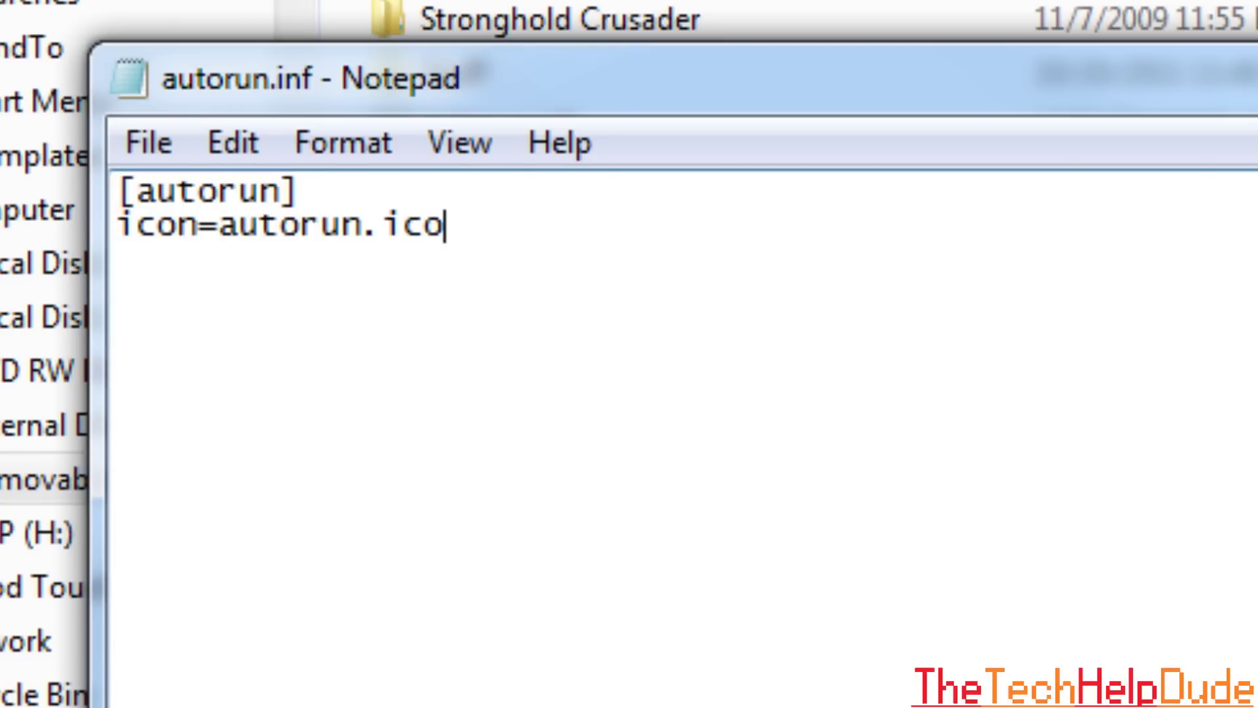
pyautogui.hotkey('alt', 'F4')
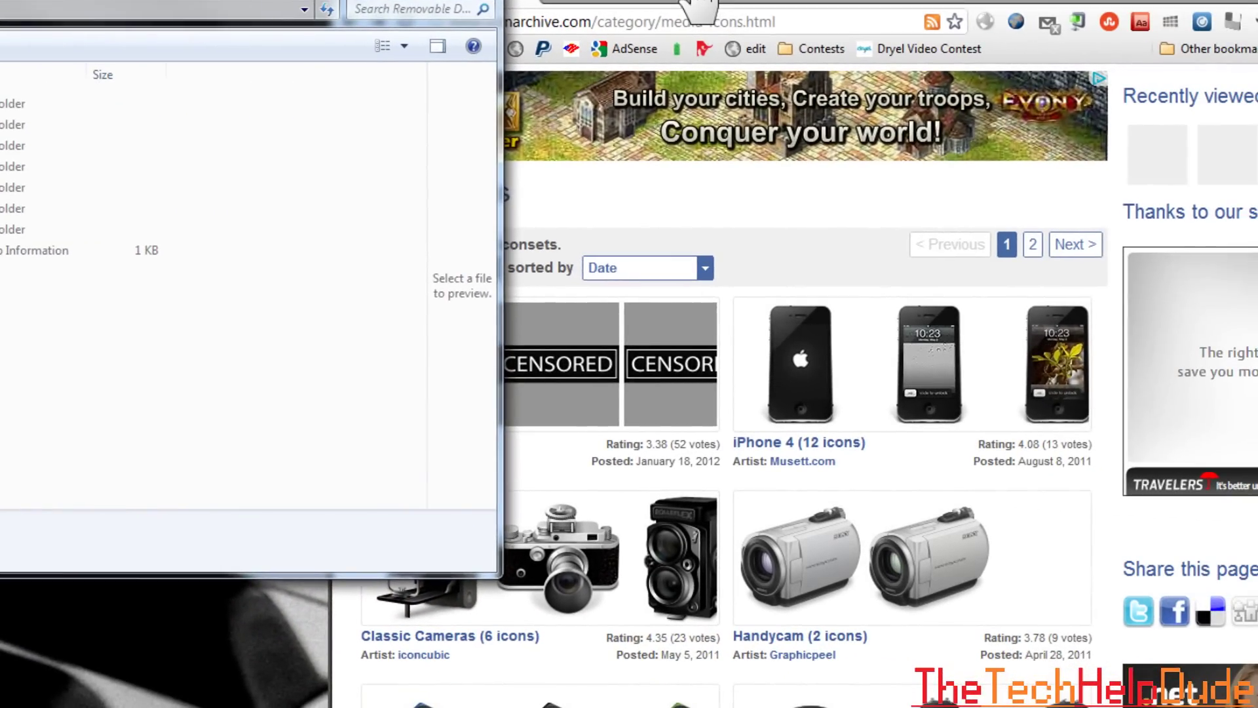
# - Open IconArchive's Censored icon set and download the first CENSORED icon as Censored-1.ico
pyautogui.moveTo(694, 10); pyautogui.dragTo(417, 10)
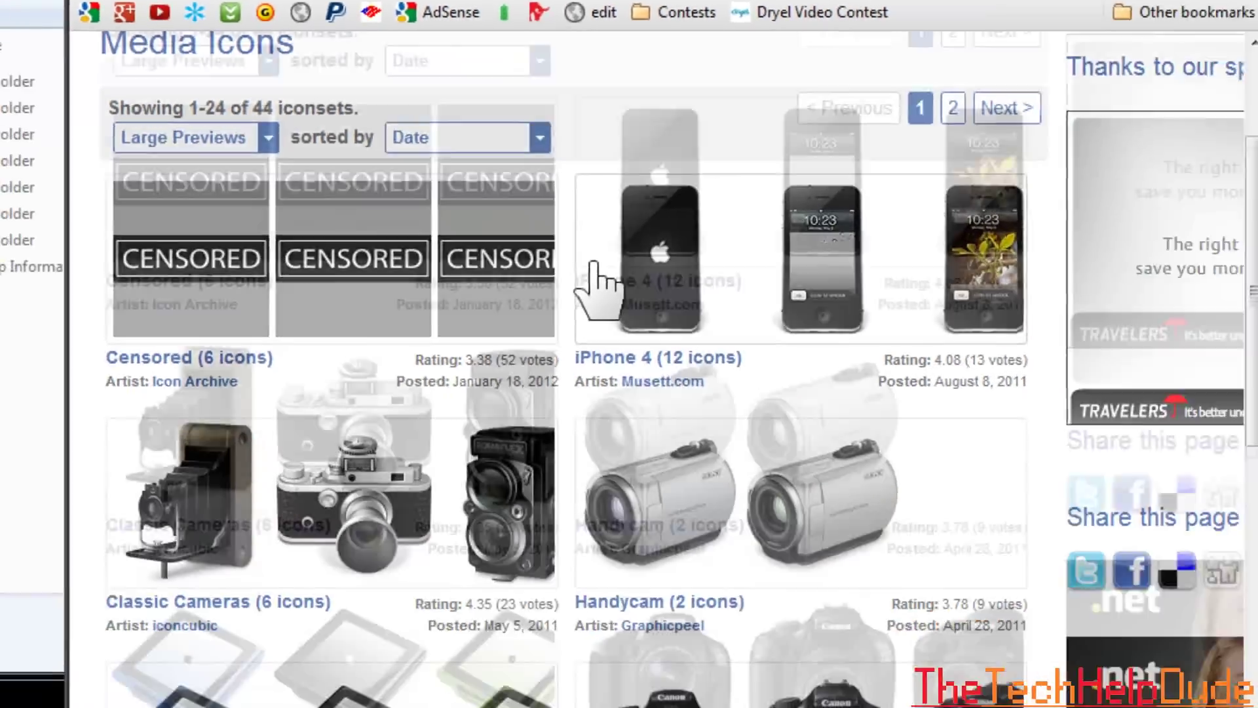
pyautogui.scroll(-5, 589, 282)
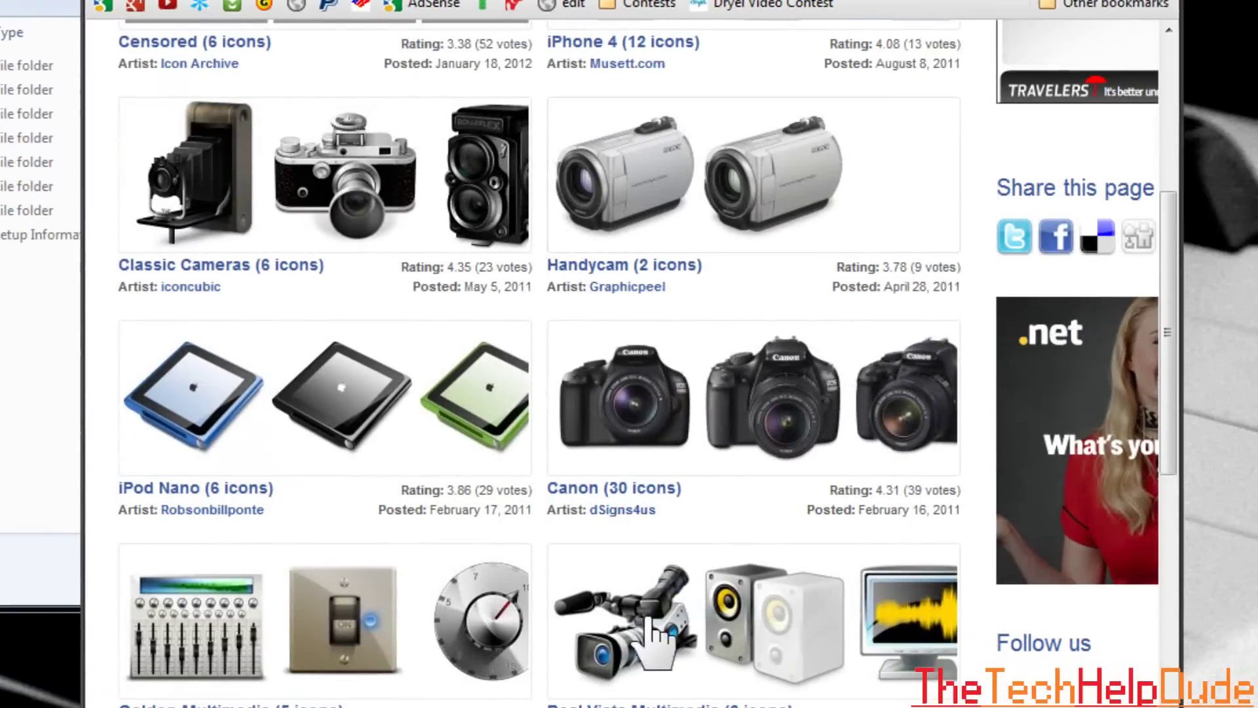
pyautogui.scroll(-2, 483, 449)
pyautogui.scroll(-2, 464, 534)
pyautogui.scroll(-1, 526, 531)
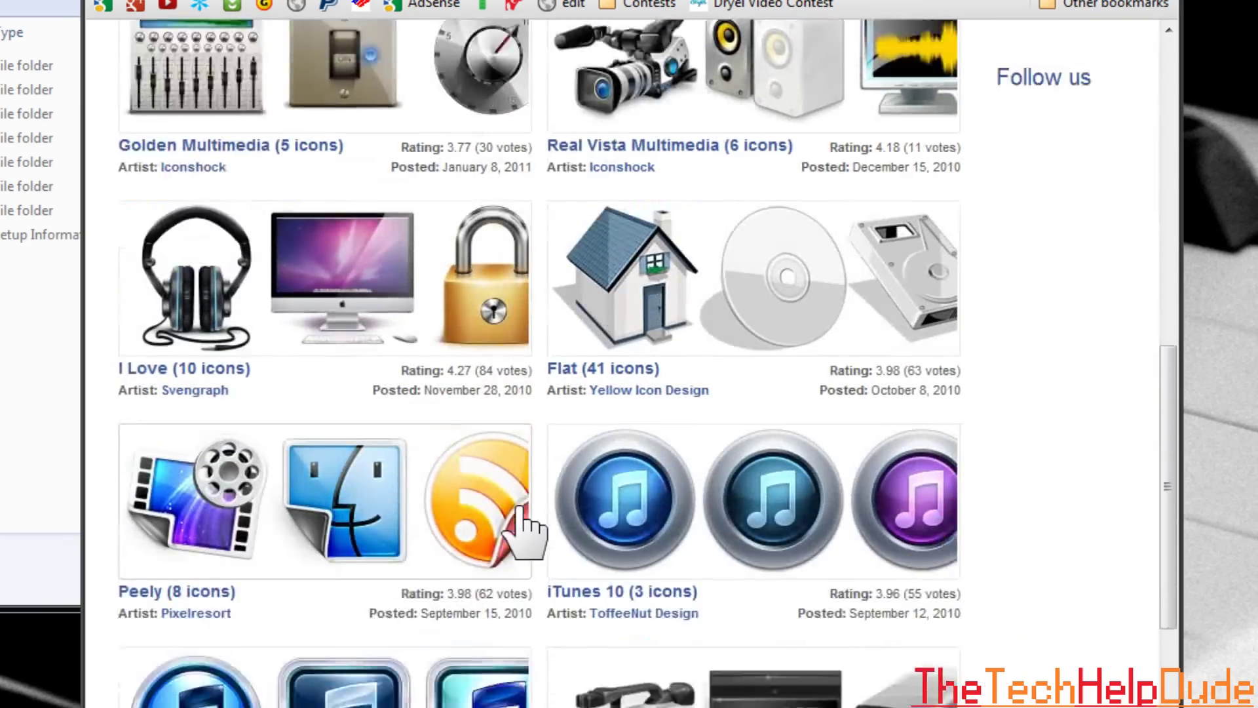
pyautogui.scroll(-2, 526, 531)
pyautogui.scroll(-4, 526, 531)
pyautogui.scroll(3, 527, 530)
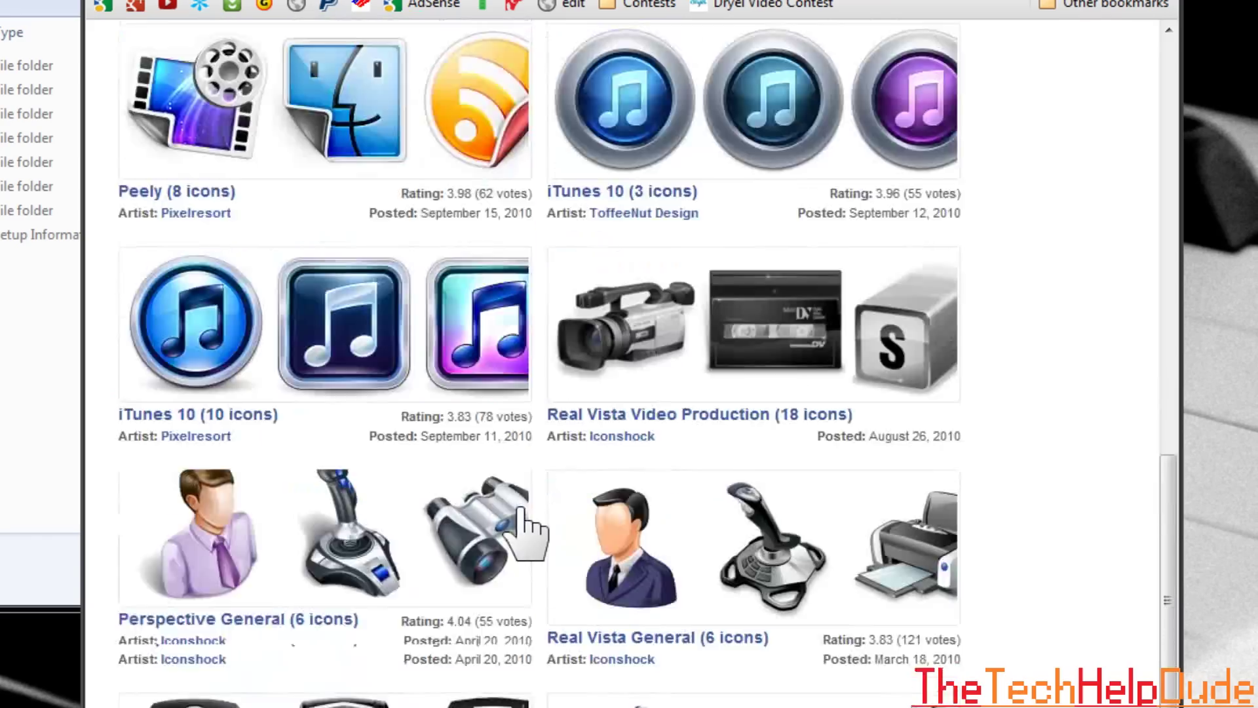
pyautogui.scroll(5, 525, 531)
pyautogui.scroll(4, 407, 450)
pyautogui.scroll(5, 402, 441)
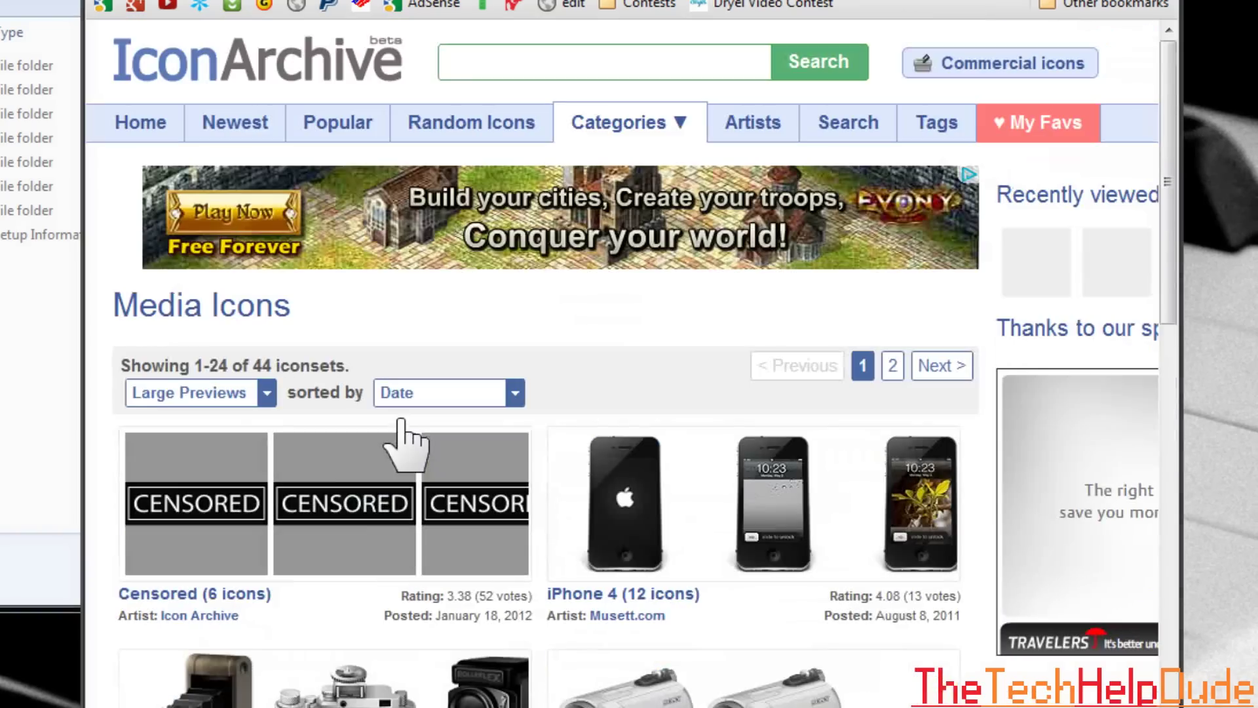
pyautogui.click(359, 489)
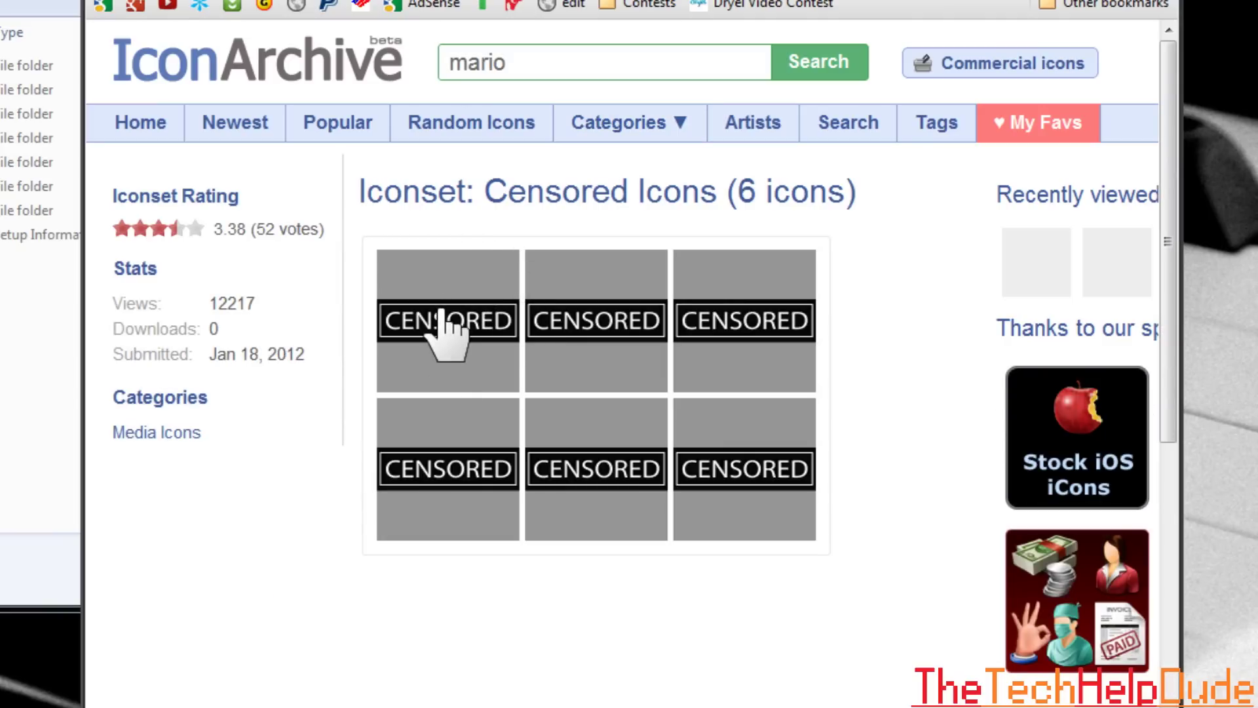
pyautogui.scroll(-3, 436, 416)
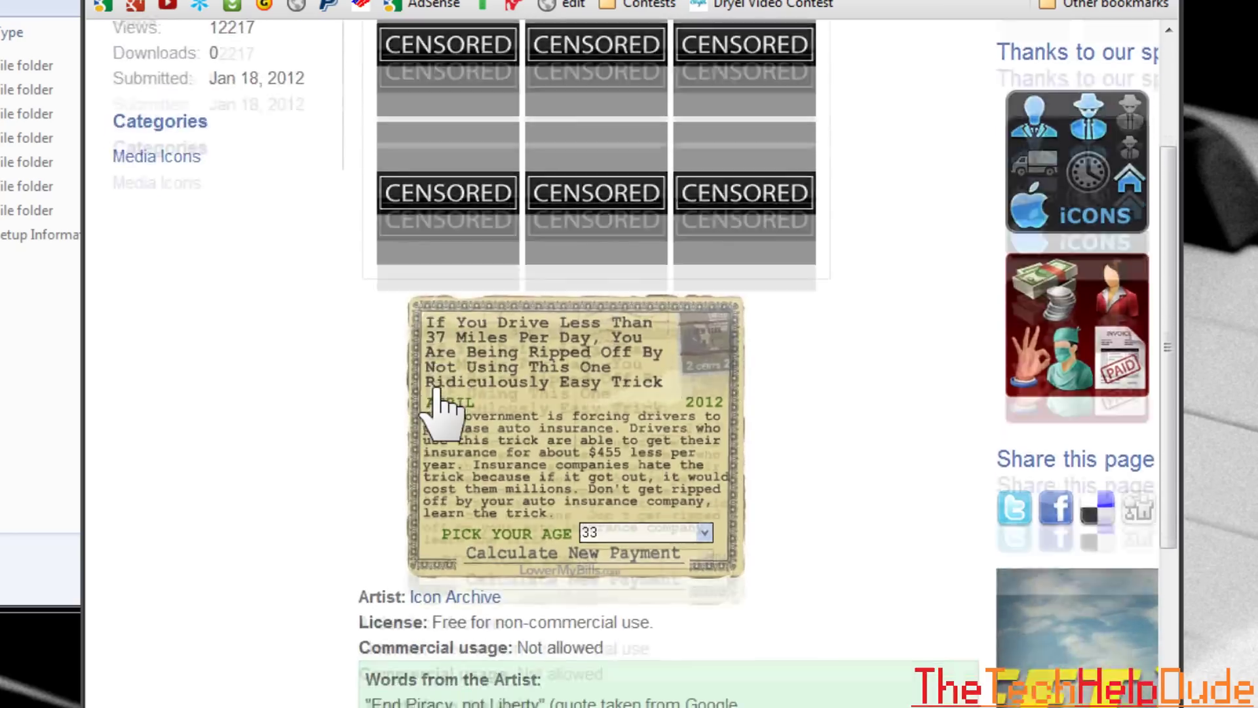
pyautogui.scroll(-2, 442, 416)
pyautogui.scroll(-5, 442, 408)
pyautogui.scroll(-4, 442, 408)
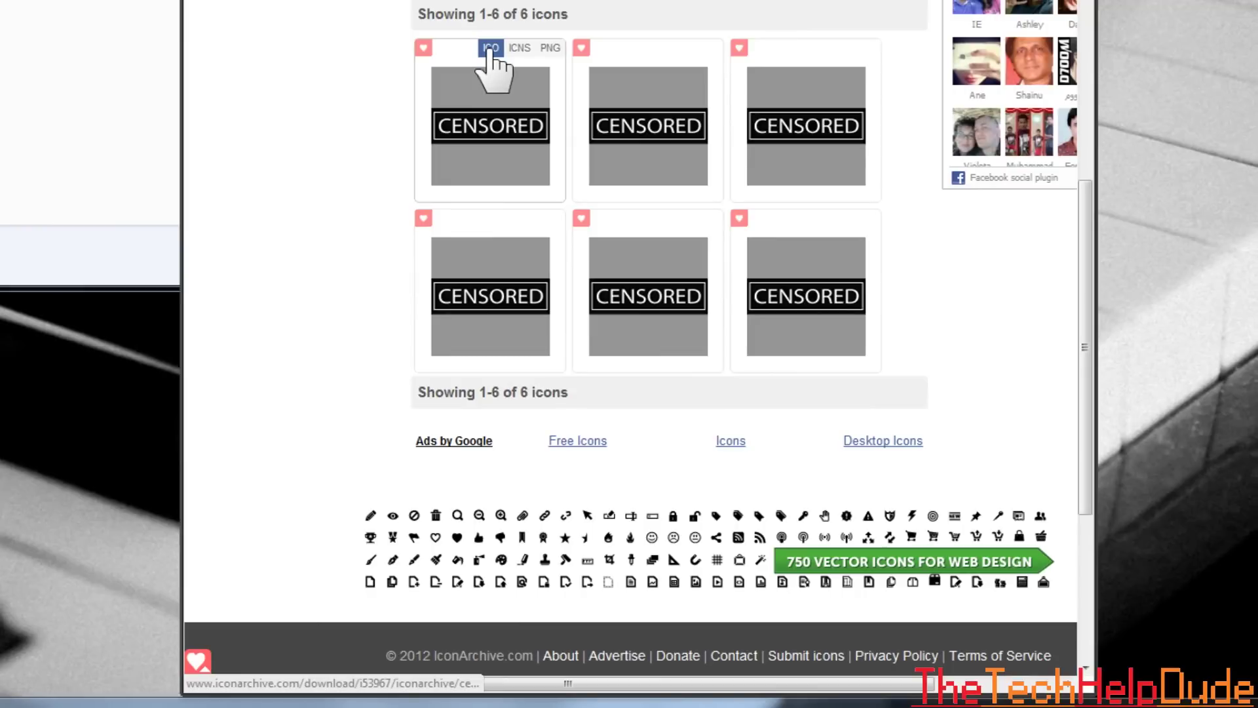
pyautogui.click(489, 51)
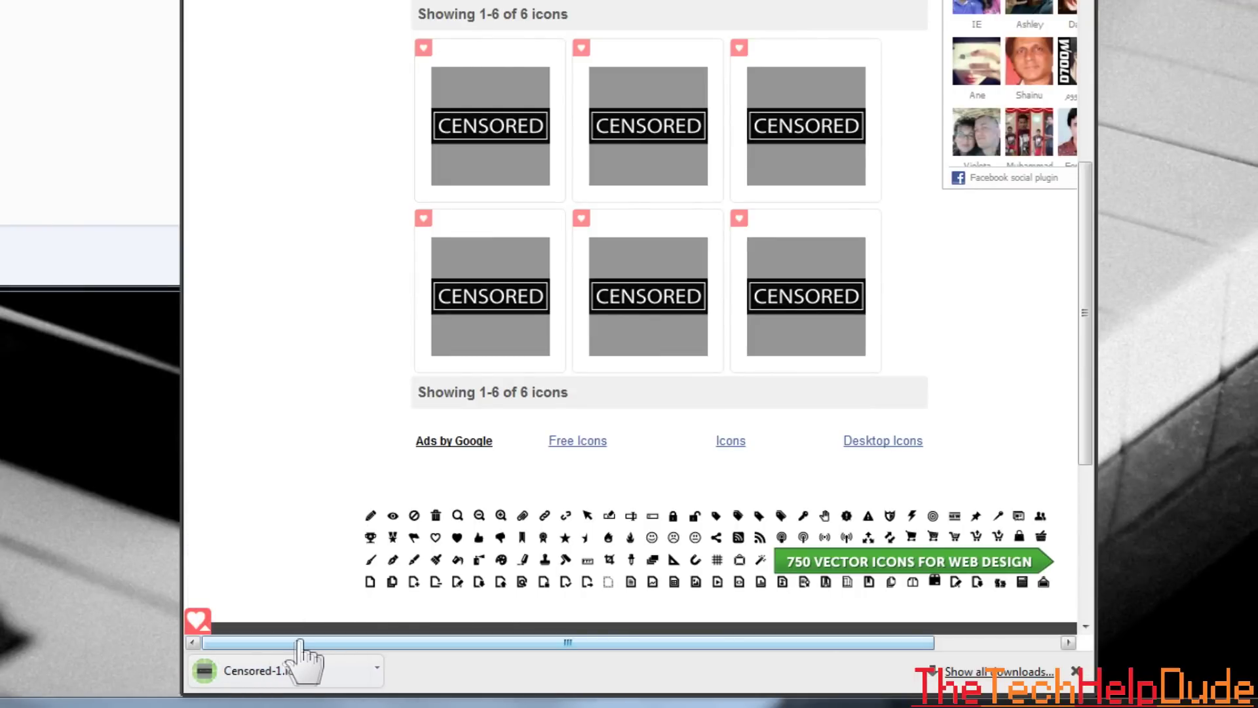
# - Copy Censored-1.ico into the G: root and rename it autorun.ico
pyautogui.moveTo(308, 685); pyautogui.dragTo(297, 364)
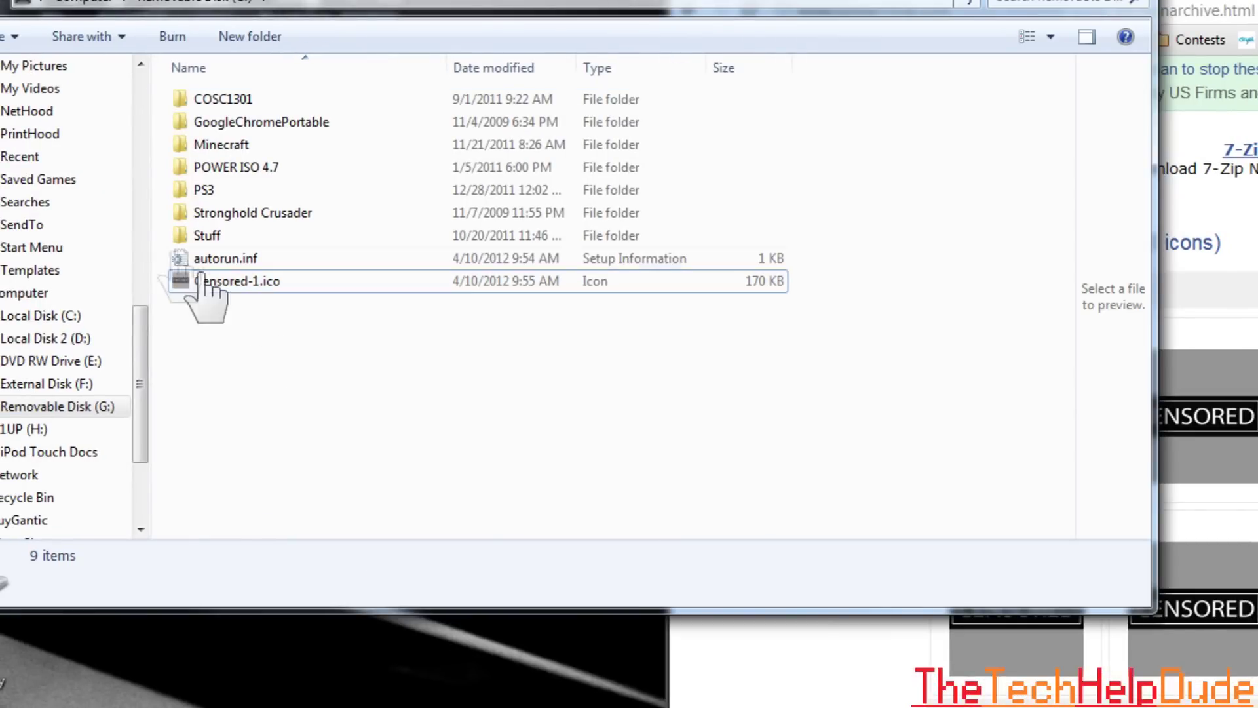
pyautogui.click(224, 265)
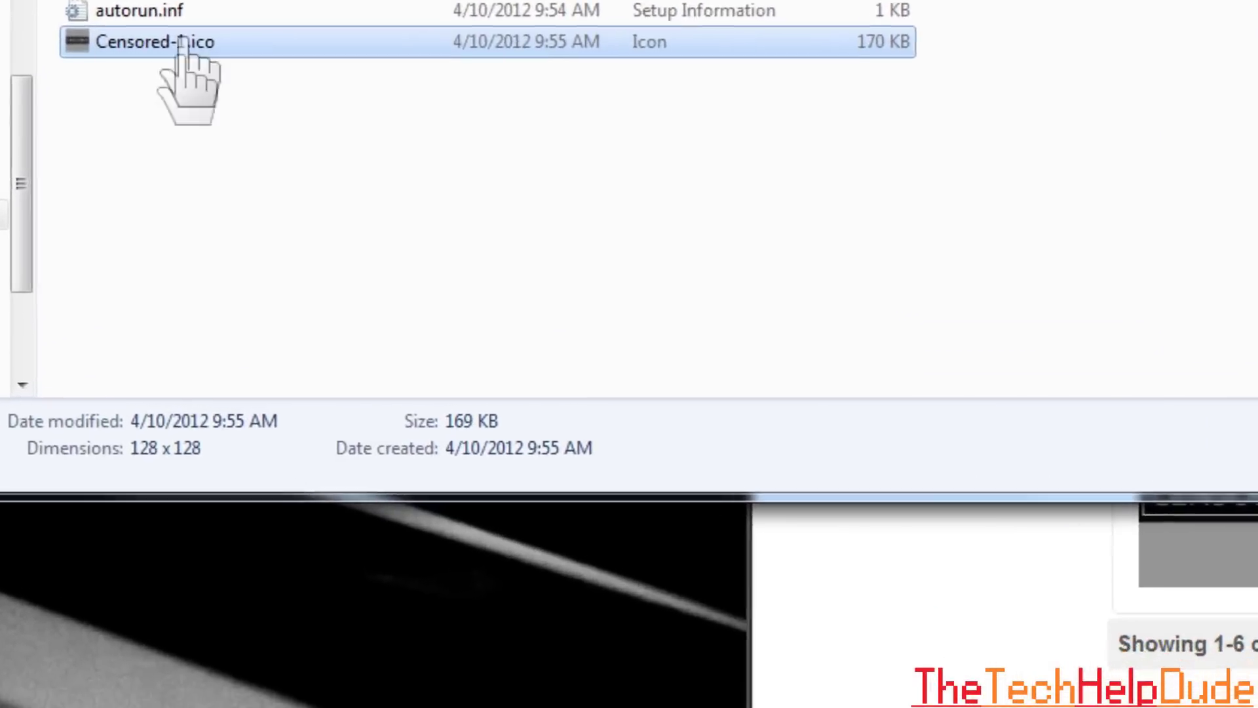
pyautogui.rightClick(241, 282)
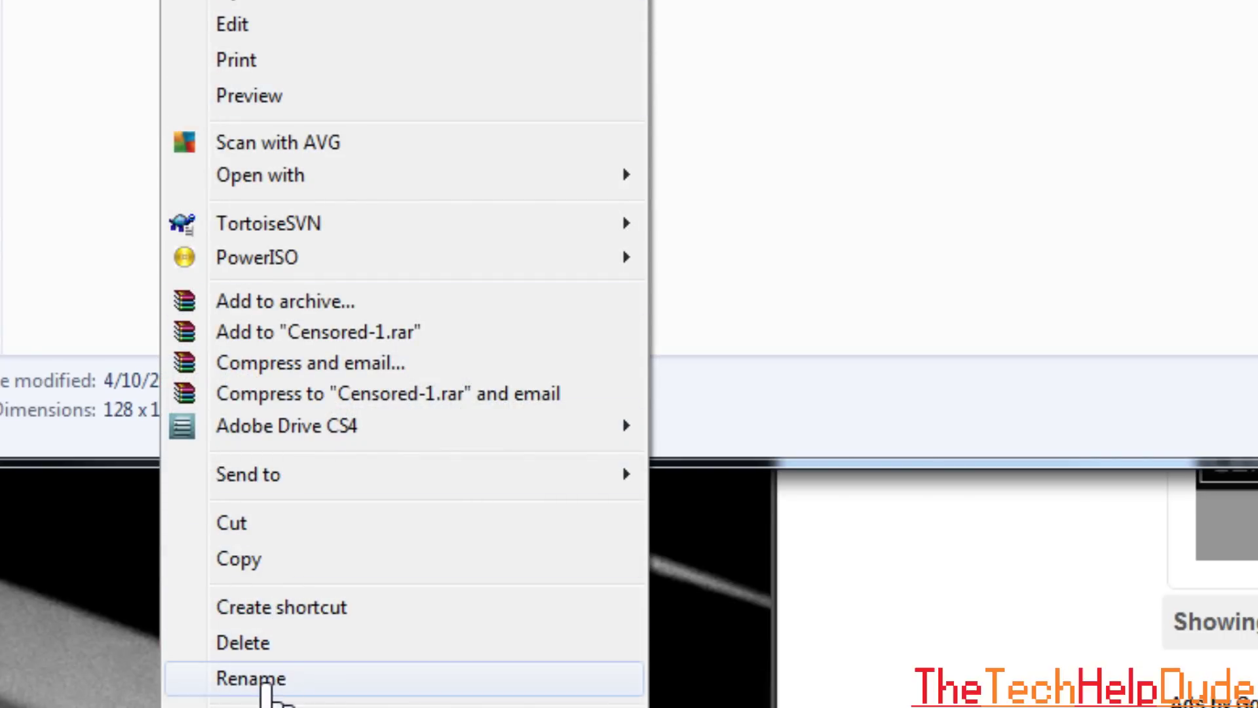
pyautogui.click(246, 677)
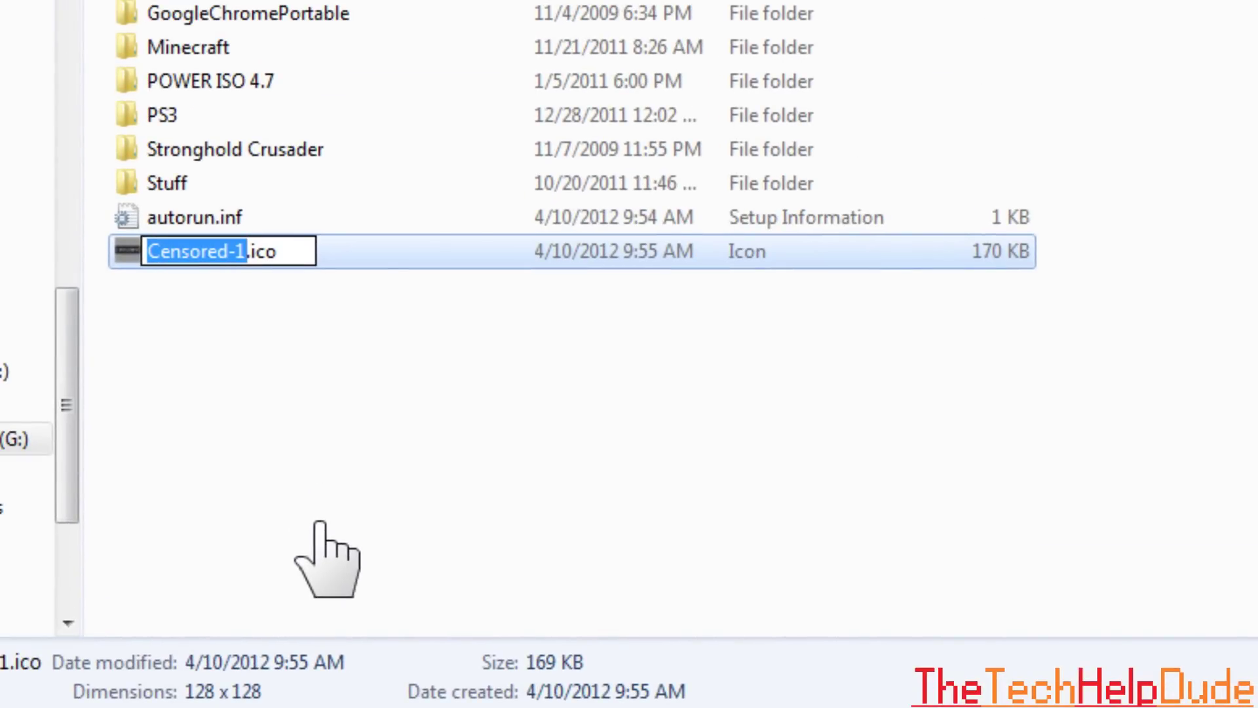
pyautogui.write('autorun')
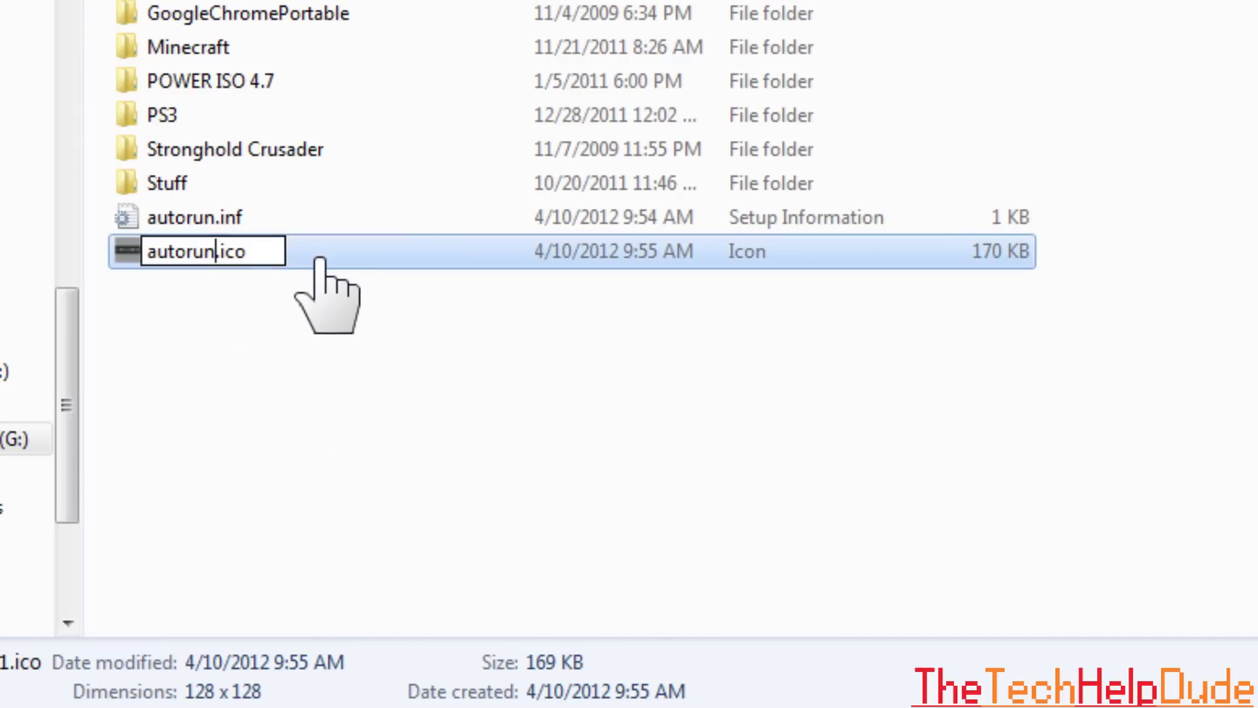
pyautogui.click(325, 261)
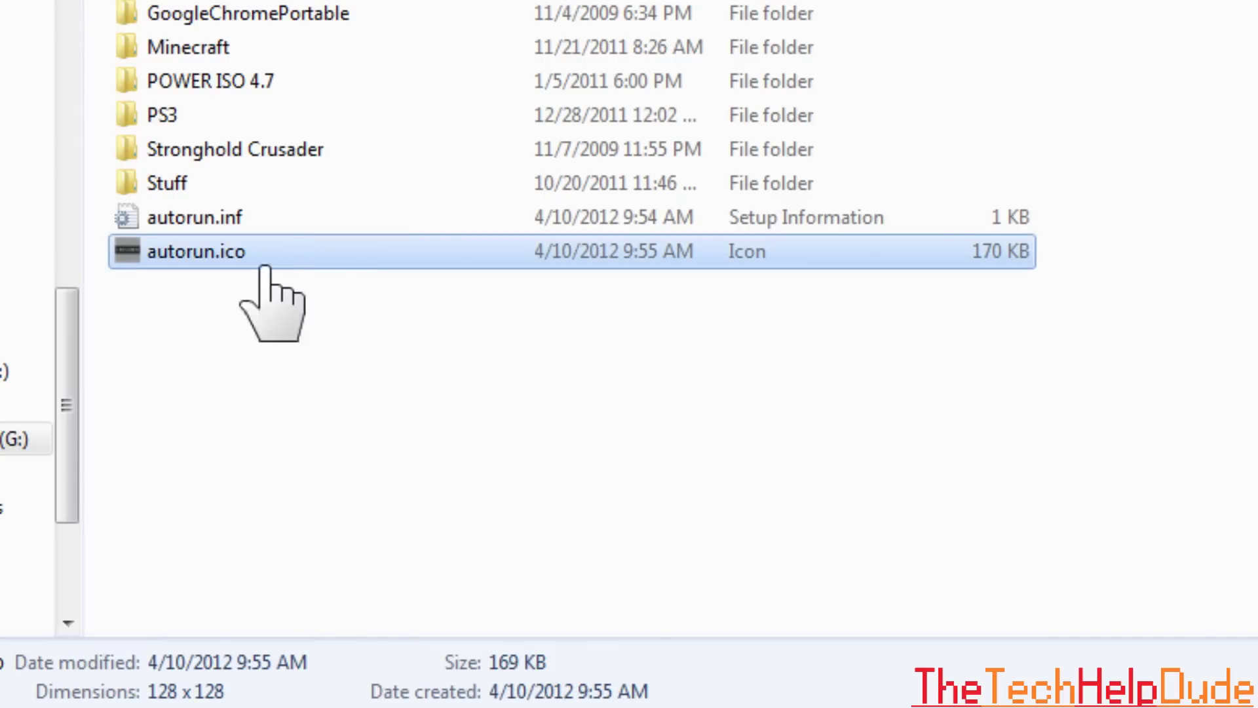
# - Reopen autorun.inf to confirm it reads icon=autorun.ico, then return to the drive
pyautogui.doubleClick(245, 224)
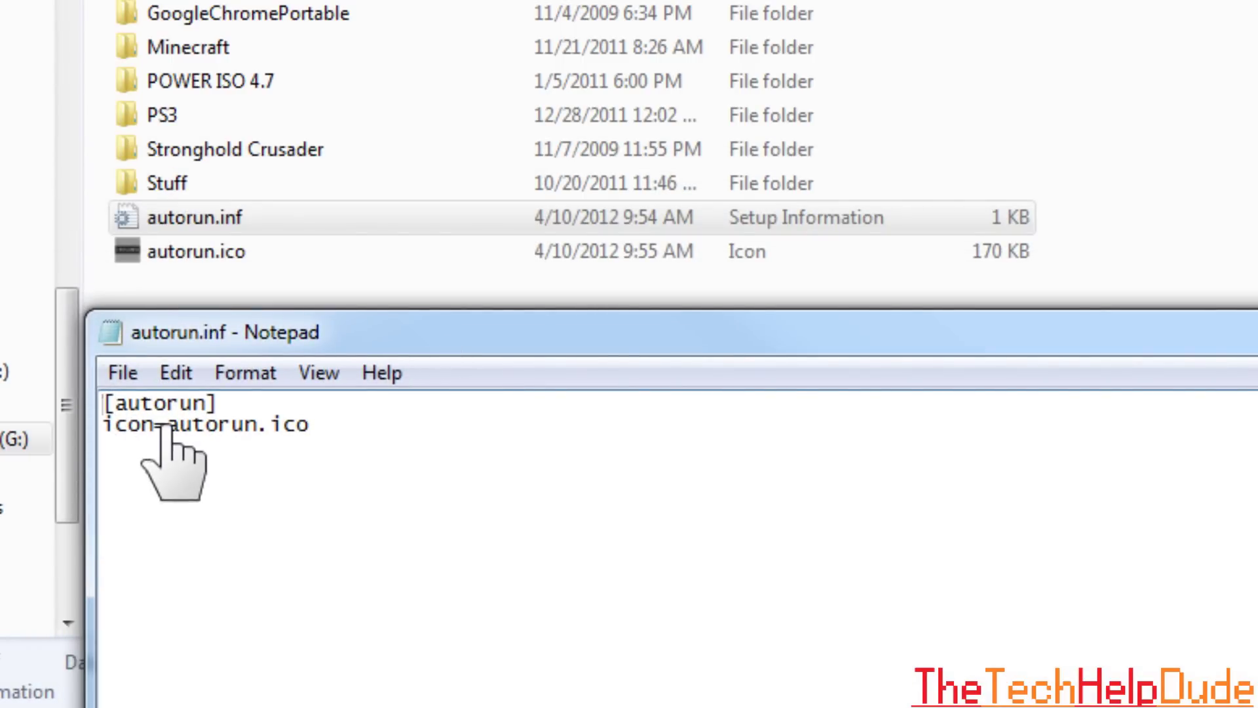
pyautogui.moveTo(167, 425); pyautogui.dragTo(344, 426)
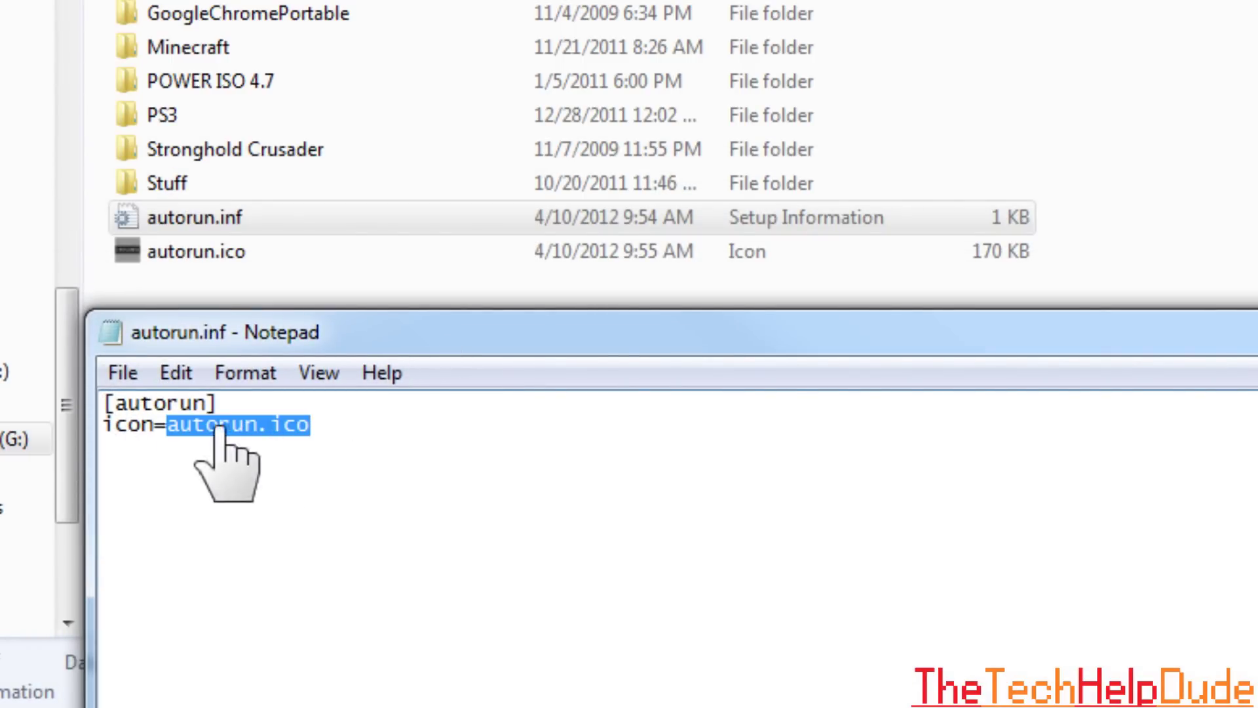
pyautogui.click(205, 258)
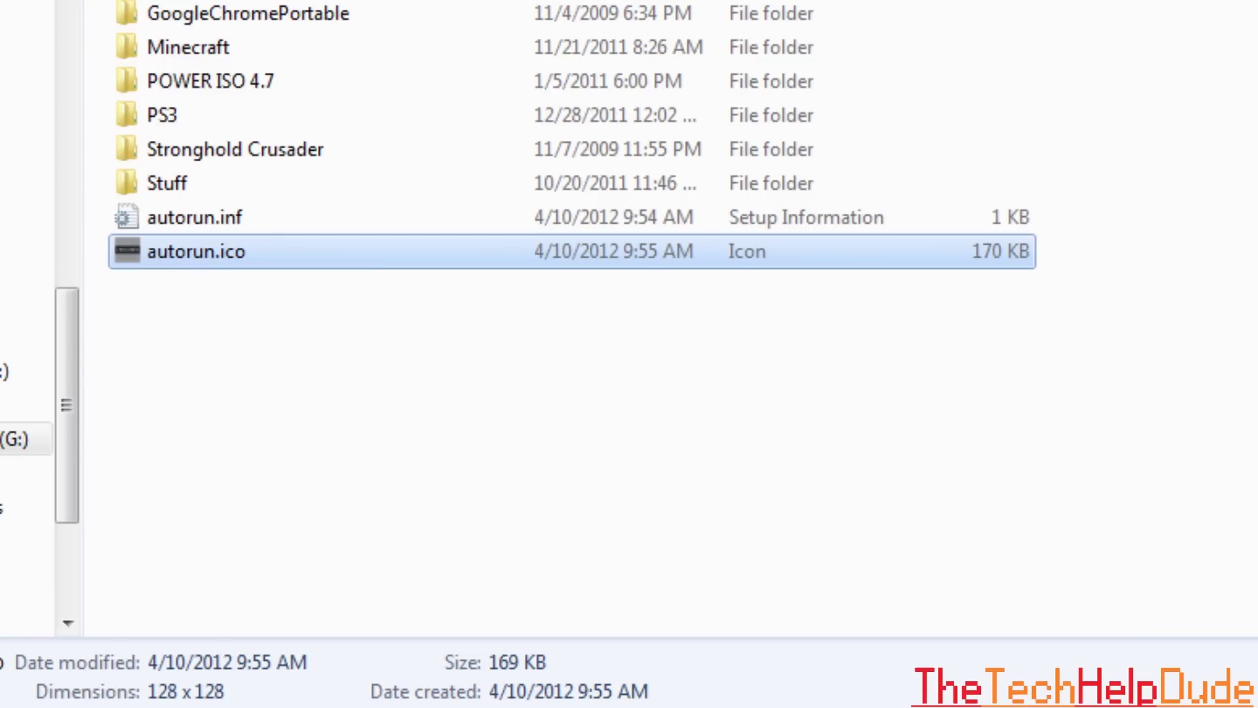
pyautogui.hotkey('alt', 'Tab')
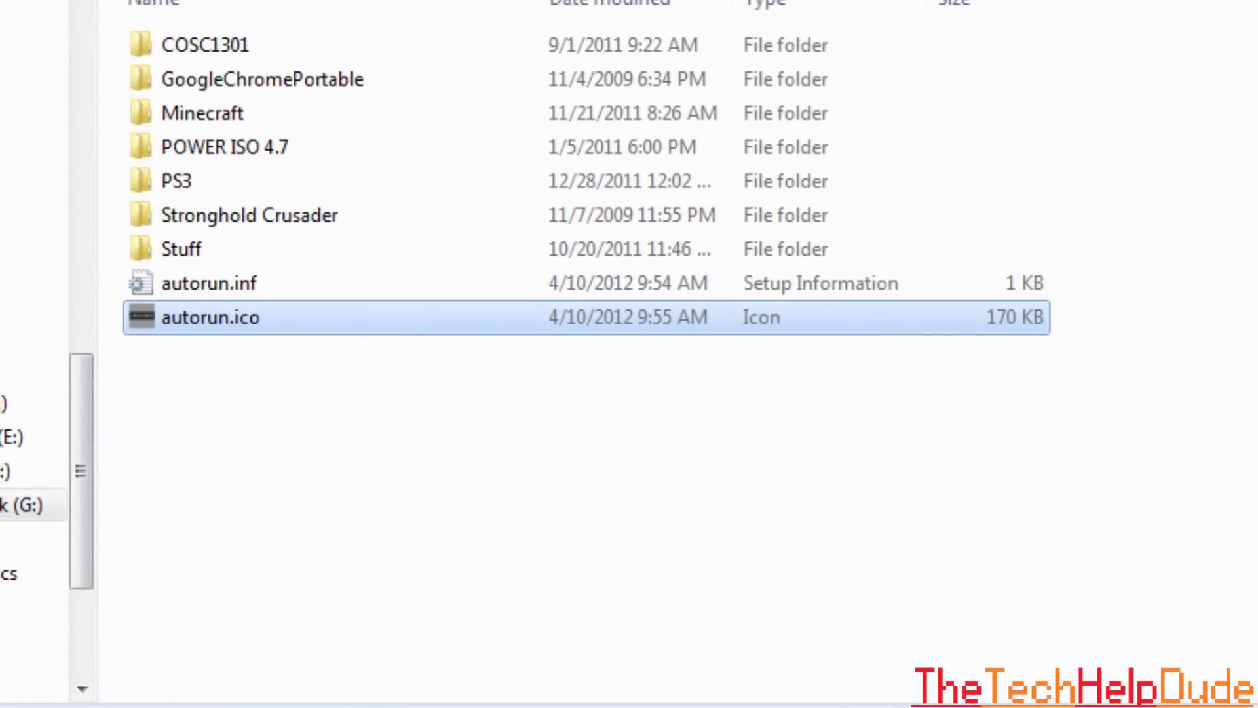
# - Rename Removable Disk (G:) to Consored and reopen it to refresh the icon
pyautogui.click(30, 64)
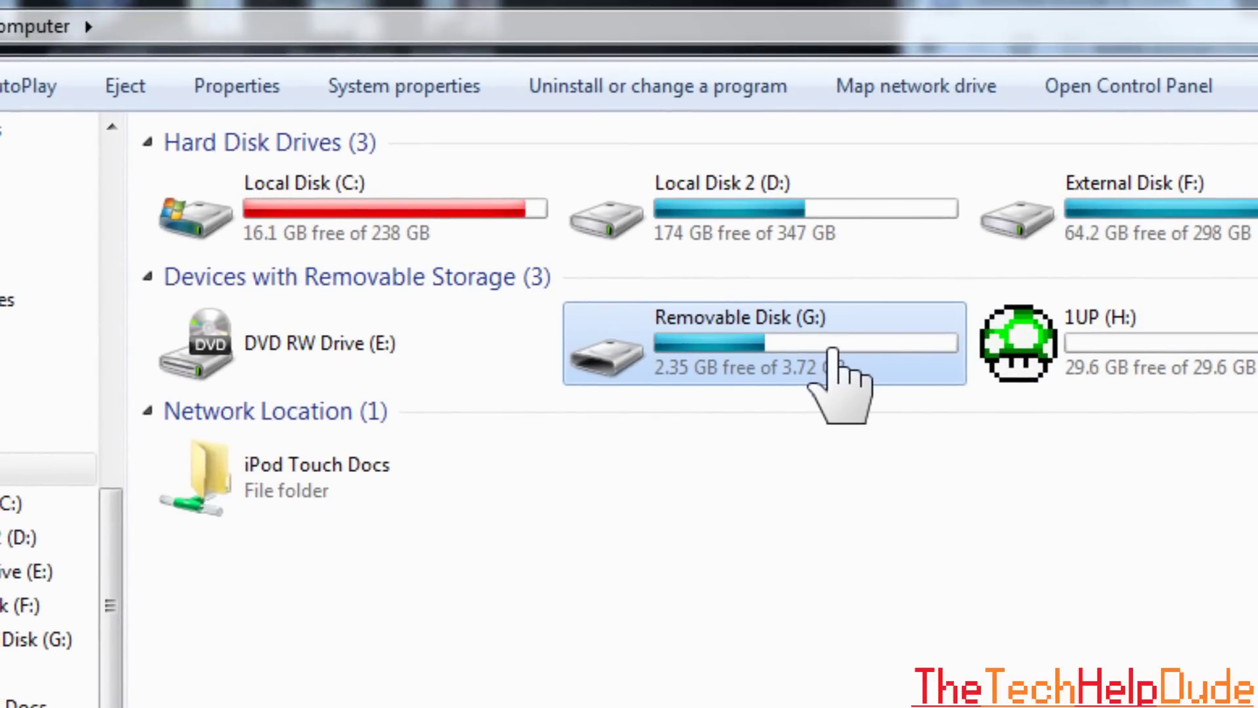
pyautogui.press('F2')
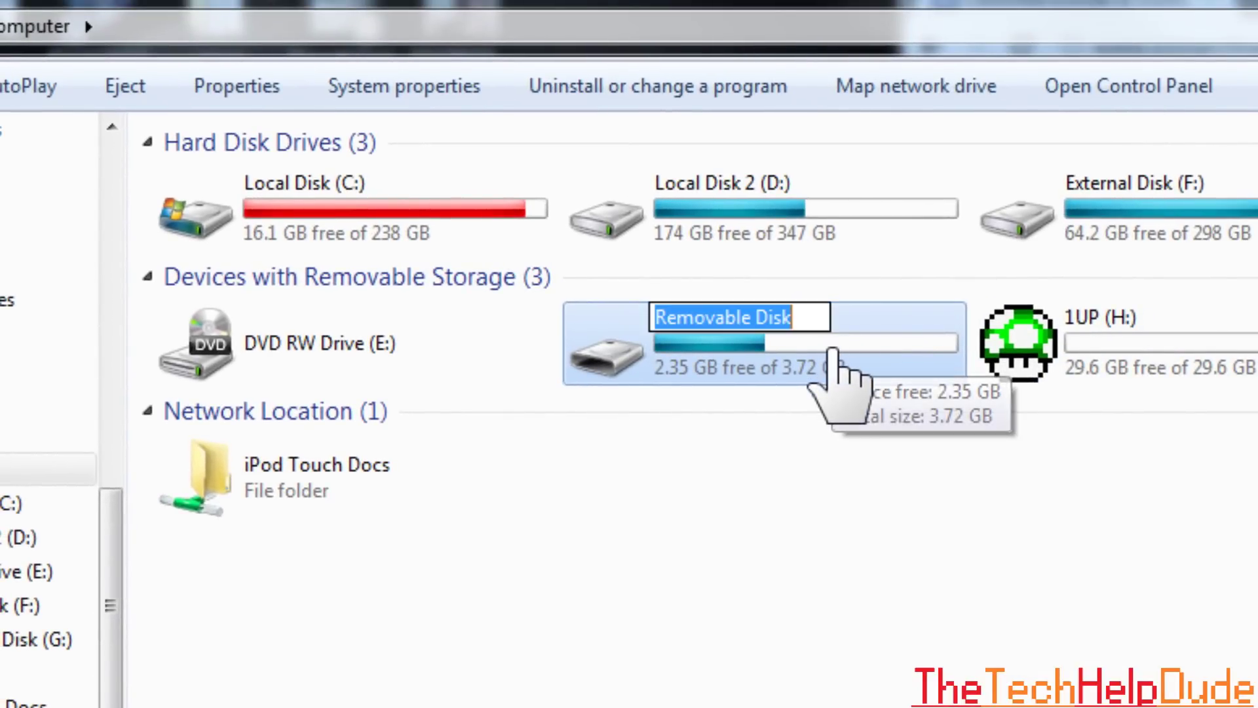
pyautogui.write('Consor')
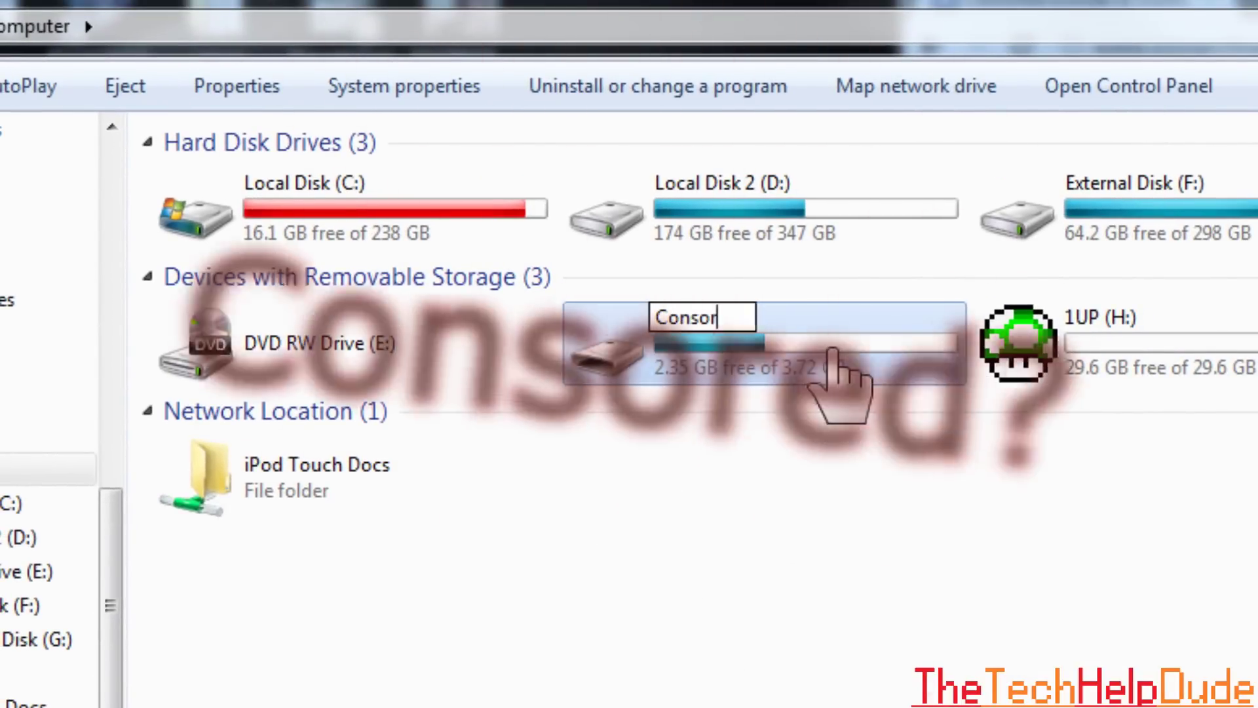
pyautogui.write('ed')
pyautogui.press('Escape')
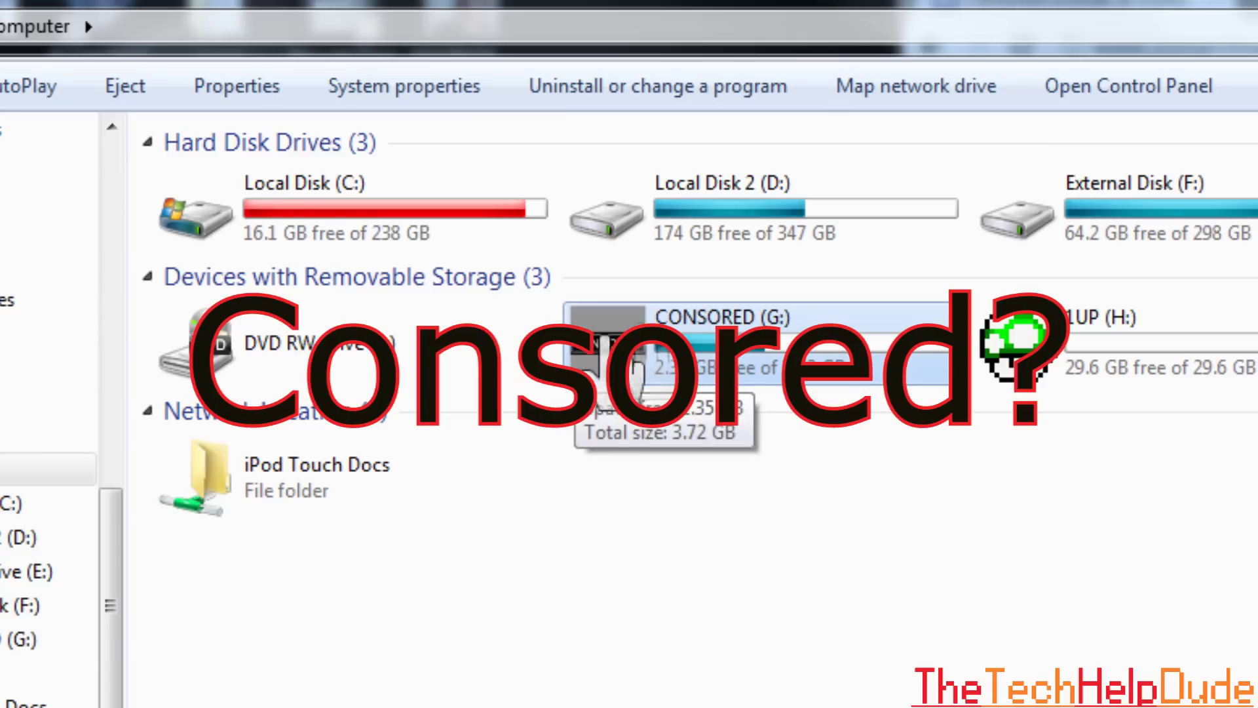
pyautogui.doubleClick(679, 389)
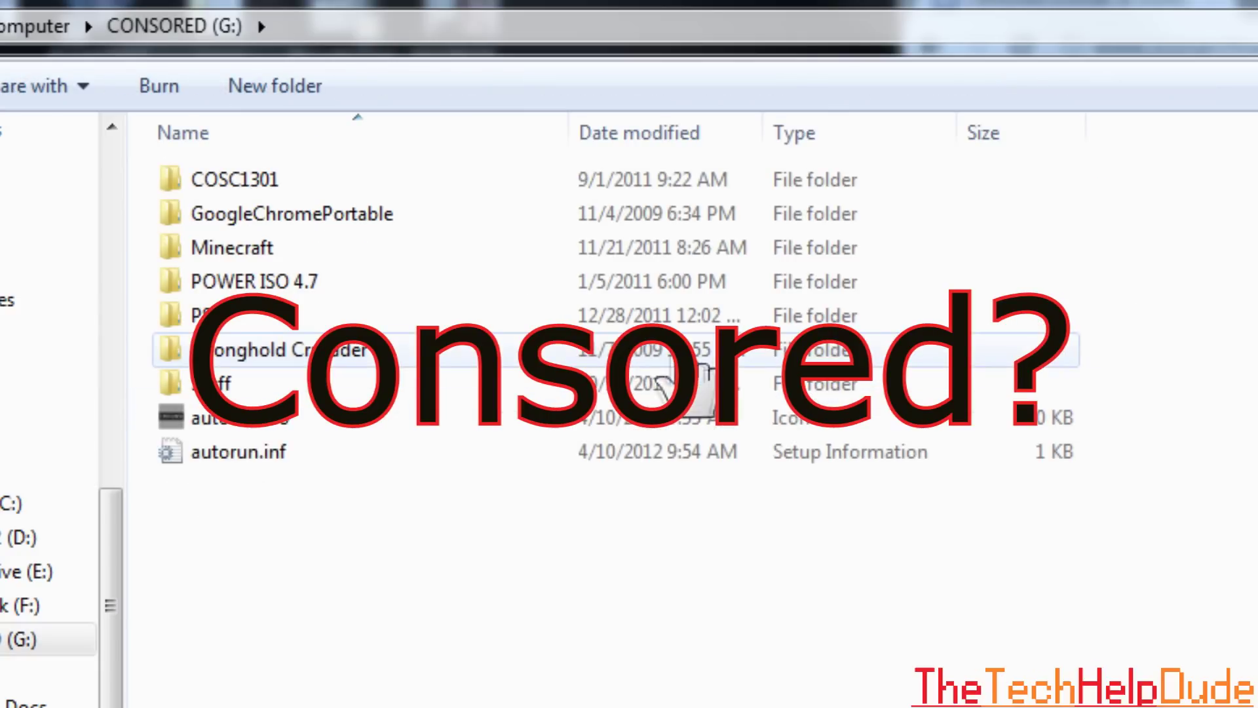
pyautogui.click(34, 211)
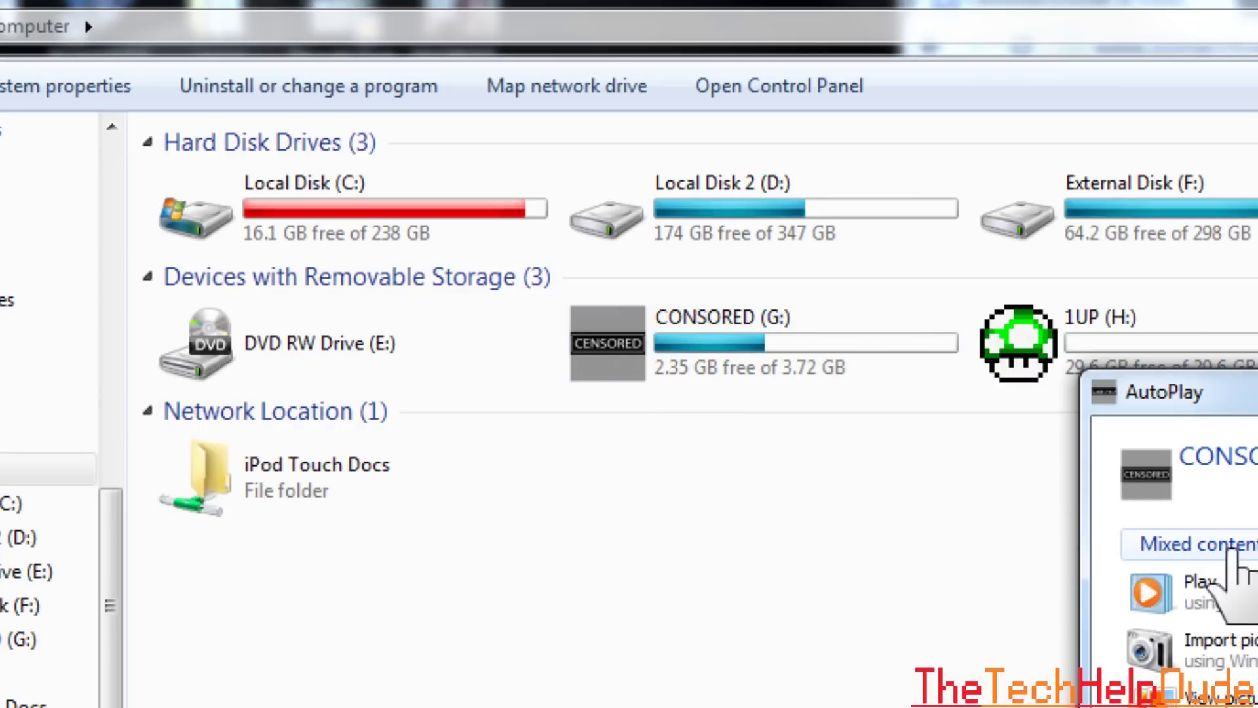
# - Browse into CONSORED (G:) to see its folders alongside autorun.ico and autorun.inf
pyautogui.doubleClick(629, 366)
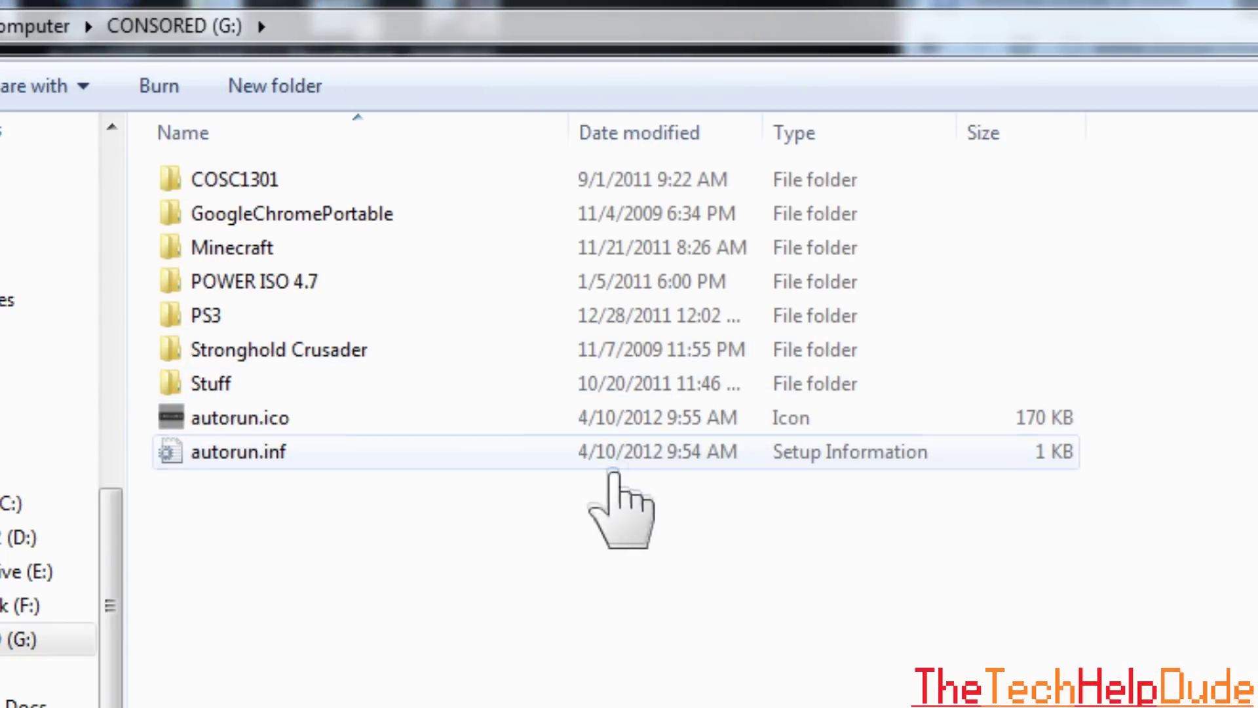